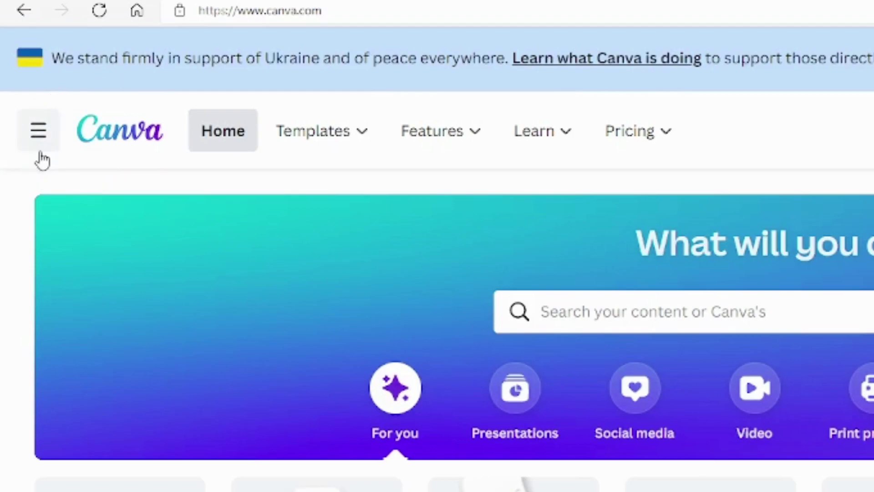
# Create a blank 1920 × 1080 px video design from the Canva home page
pyautogui.click(39, 139)
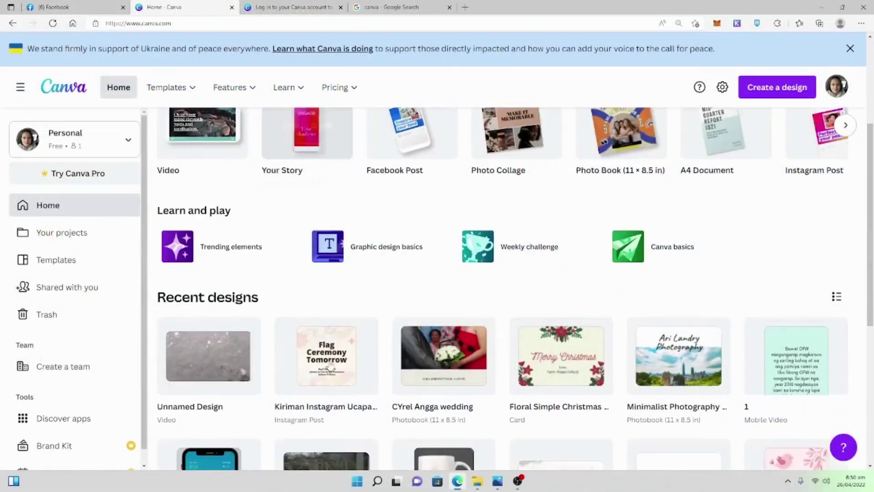
pyautogui.scroll(3, 273, 355)
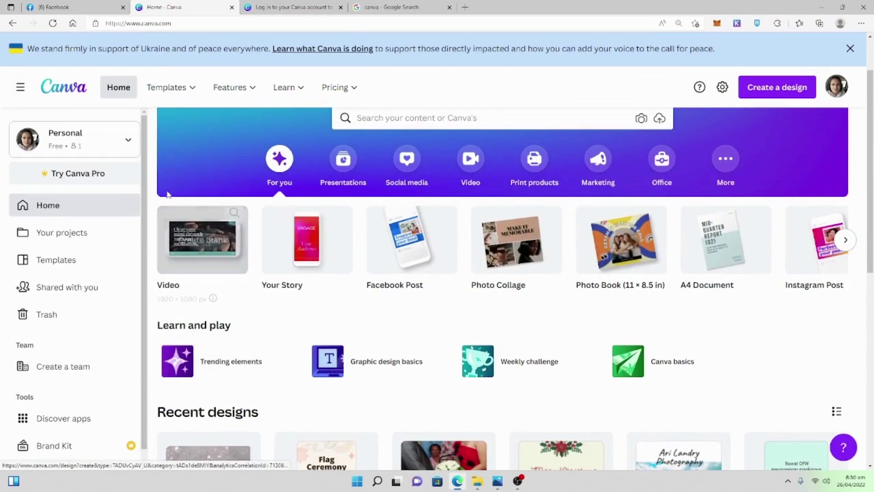
pyautogui.moveTo(386, 250)
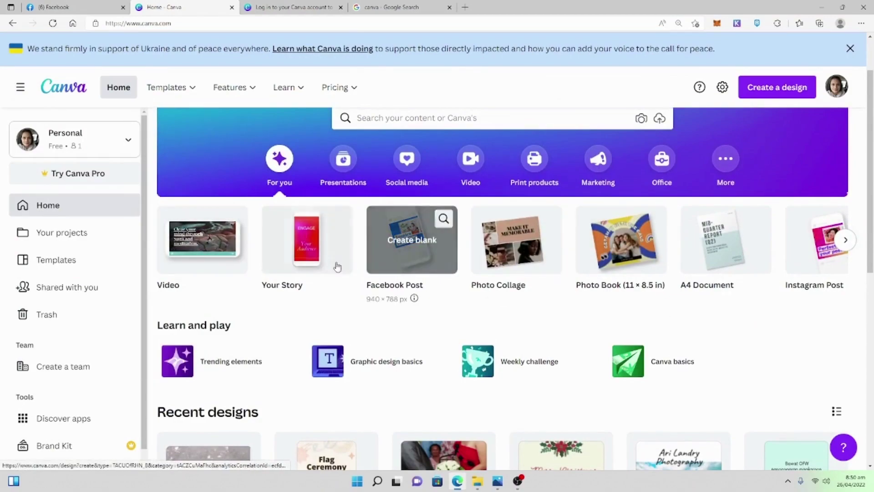
pyautogui.moveTo(226, 243)
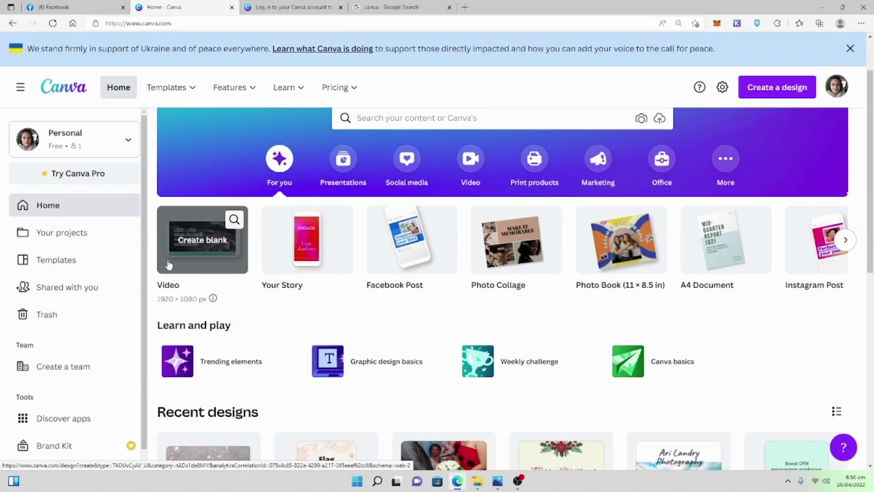
pyautogui.click(198, 241)
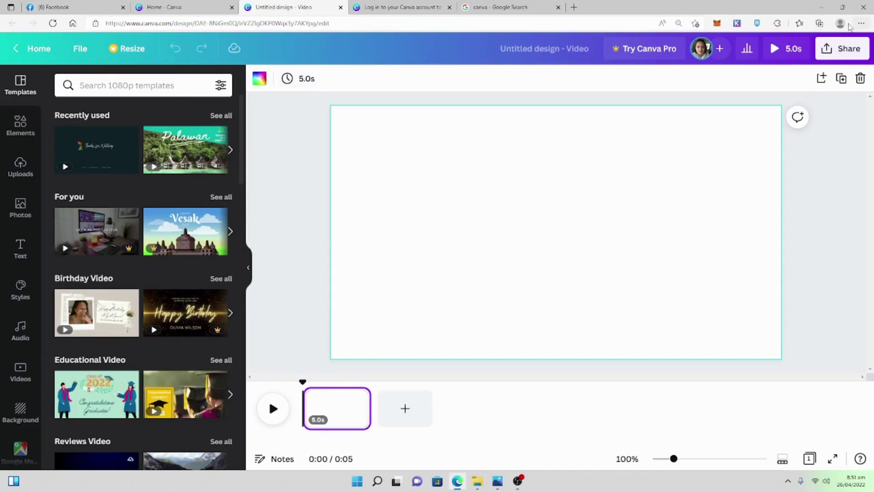
# Look at the recordings in the YT THUMBNAILS folder in File Explorer, and return to the Canva design in the browser
pyautogui.click(820, 8)
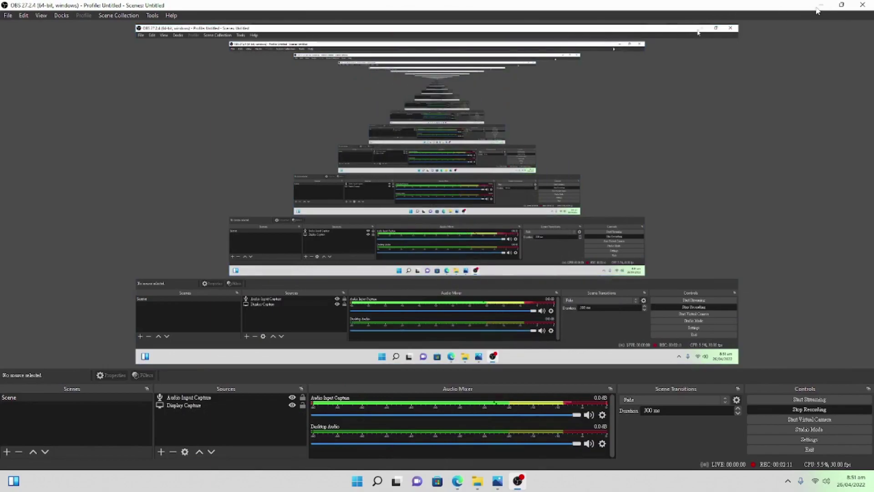
pyautogui.click(818, 7)
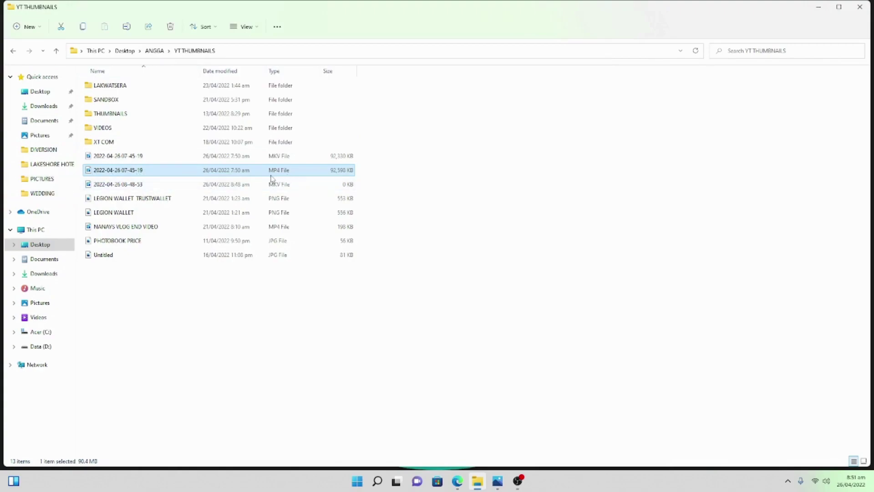
pyautogui.click(457, 480)
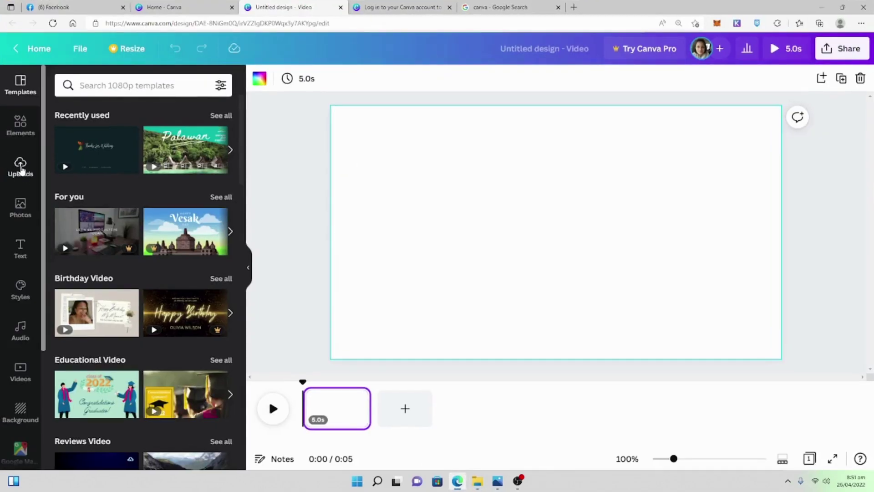
pyautogui.click(21, 169)
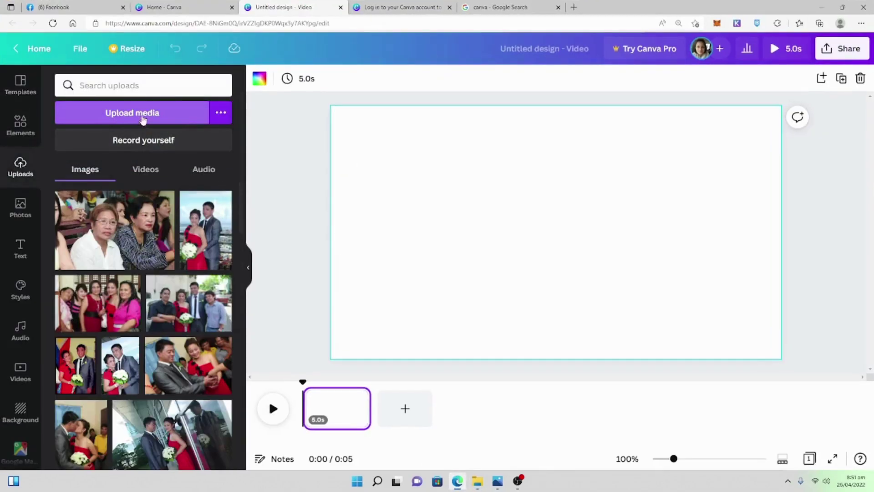
pyautogui.click(142, 119)
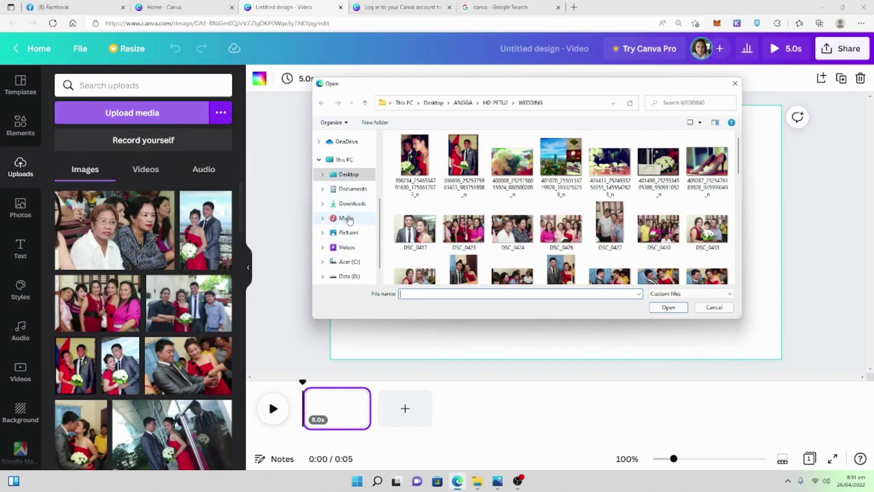
pyautogui.scroll(4, 349, 203)
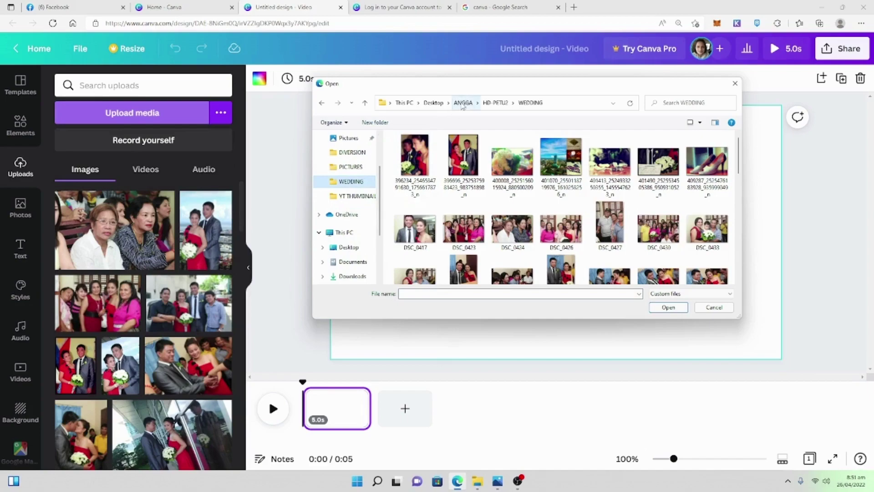
pyautogui.click(462, 102)
pyautogui.doubleClick(412, 179)
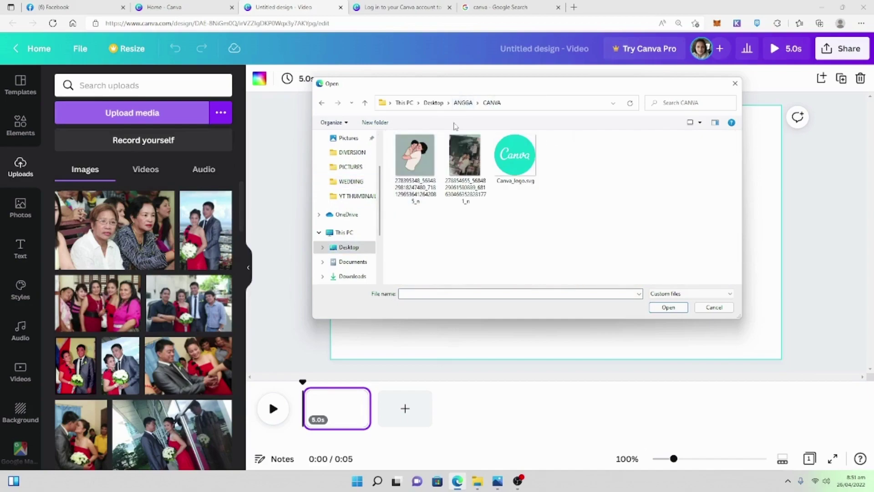
pyautogui.click(358, 195)
pyautogui.doubleClick(426, 152)
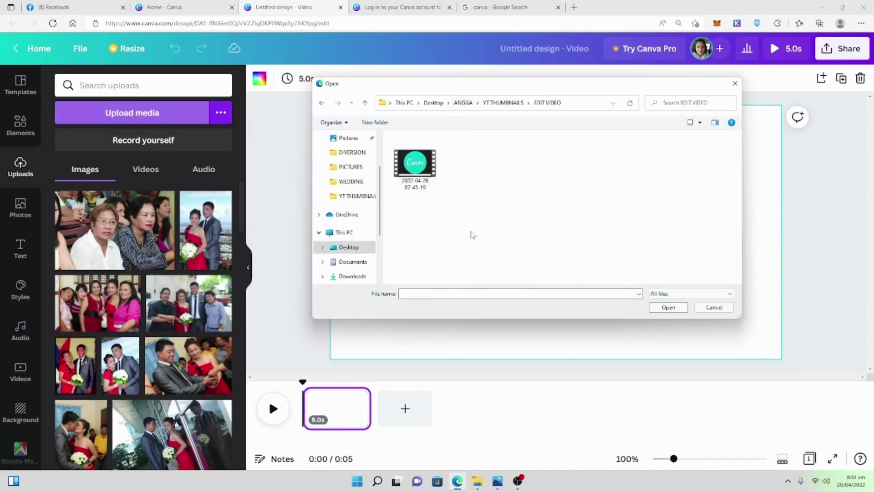
pyautogui.click(408, 164)
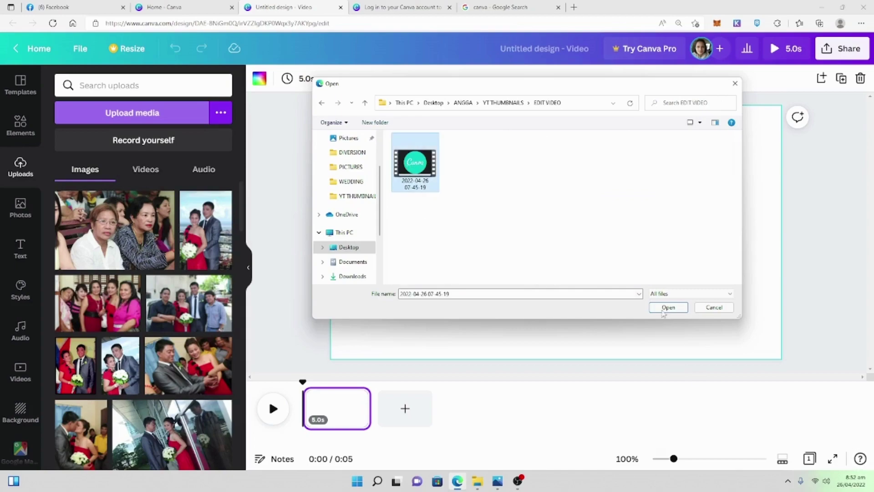
pyautogui.click(665, 308)
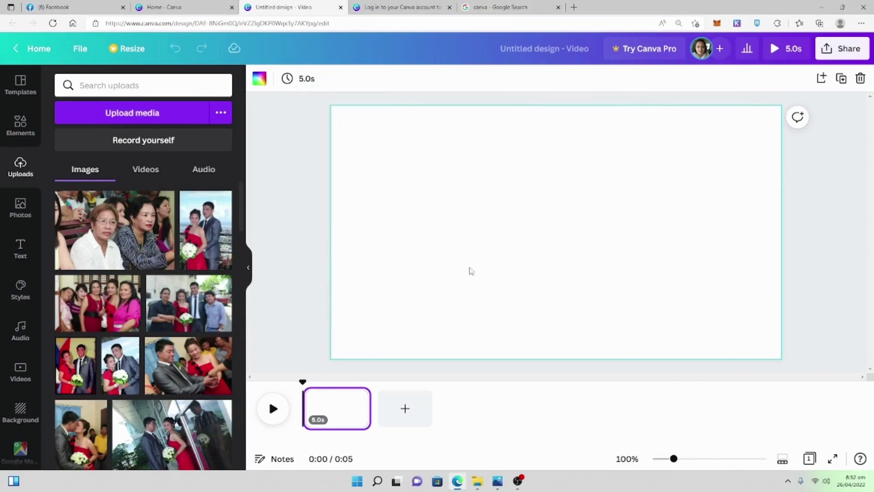
# Place the newly uploaded screen recording on the blank page and align it to the page's upper-left corner
pyautogui.click(129, 168)
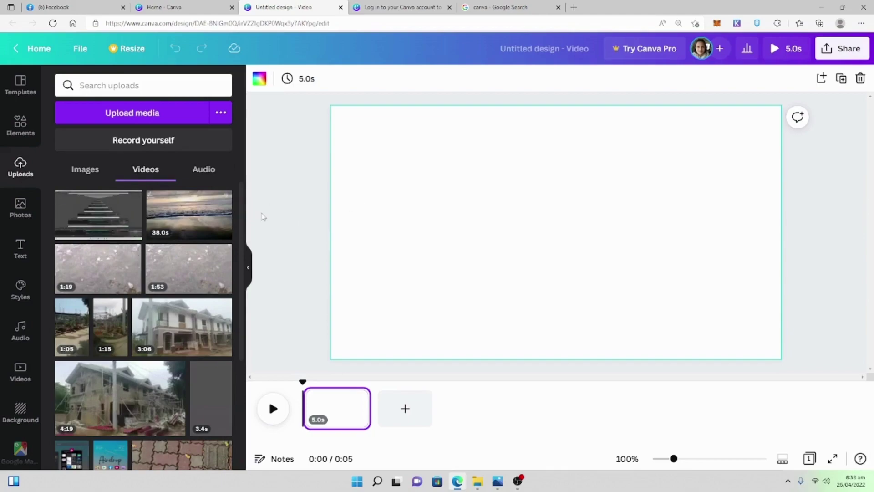
pyautogui.moveTo(98, 214); pyautogui.dragTo(436, 178)
pyautogui.moveTo(383, 129); pyautogui.dragTo(349, 129)
pyautogui.moveTo(494, 247); pyautogui.dragTo(494, 254)
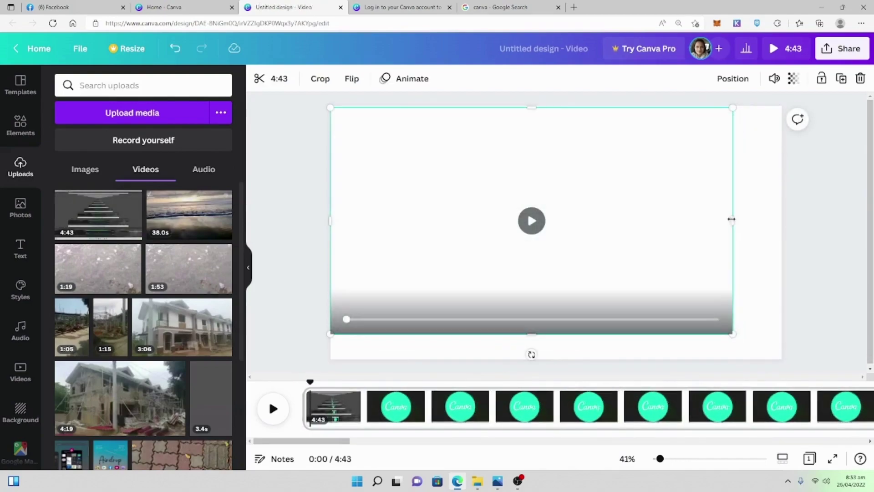
# Stretch the video to cover the whole page, and move it down over the page's lower edge
pyautogui.moveTo(732, 219); pyautogui.dragTo(781, 242)
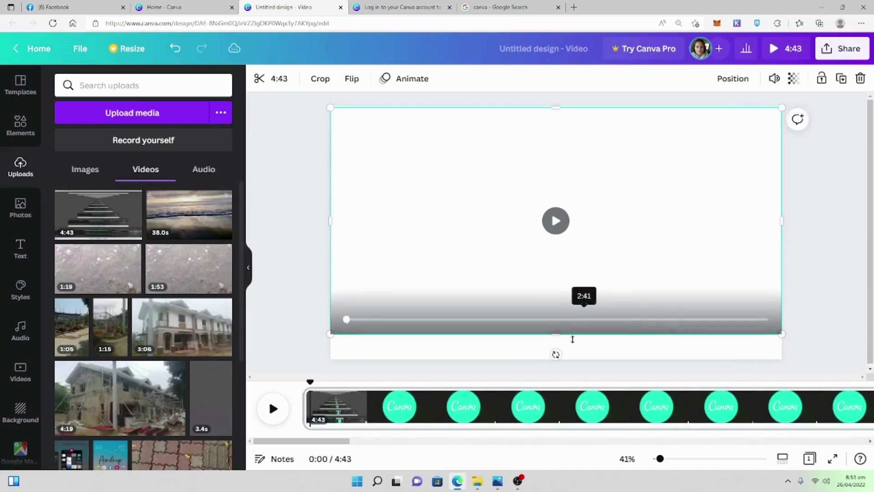
pyautogui.moveTo(558, 334)
pyautogui.mouseDown()
pyautogui.moveTo(558, 359)
pyautogui.moveTo(554, 349)
pyautogui.mouseUp()
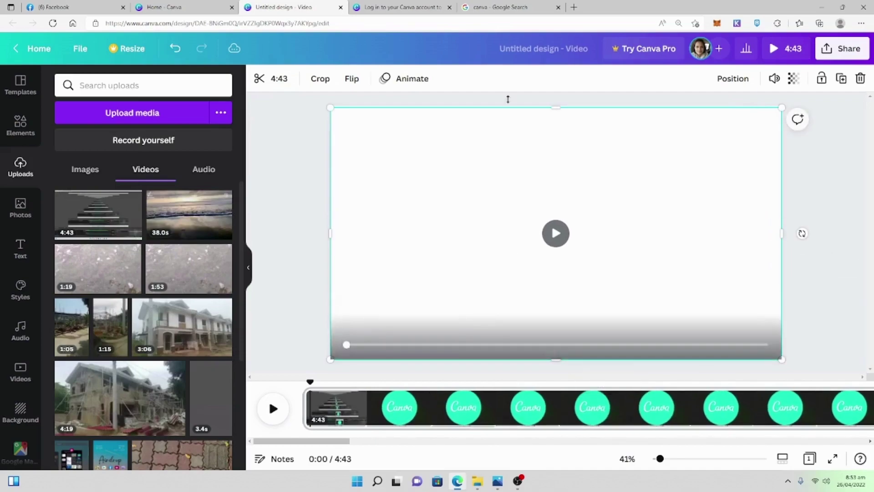
pyautogui.moveTo(556, 109); pyautogui.dragTo(555, 105)
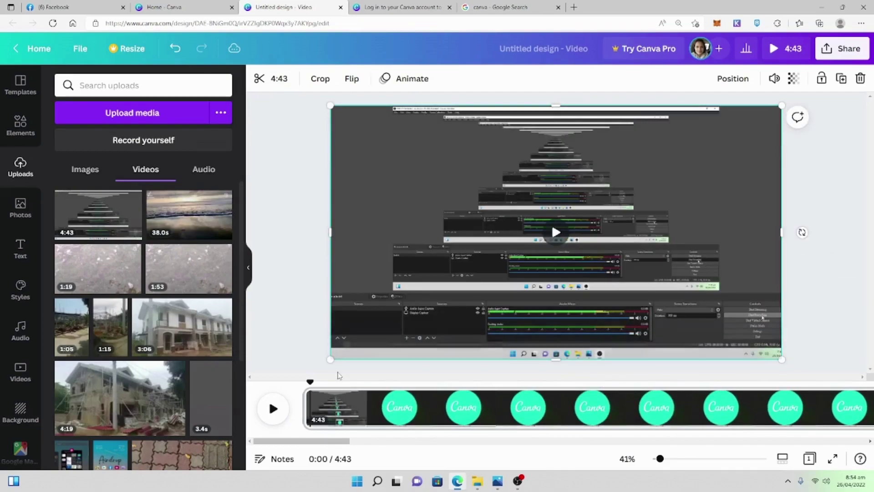
pyautogui.moveTo(513, 174); pyautogui.dragTo(524, 340)
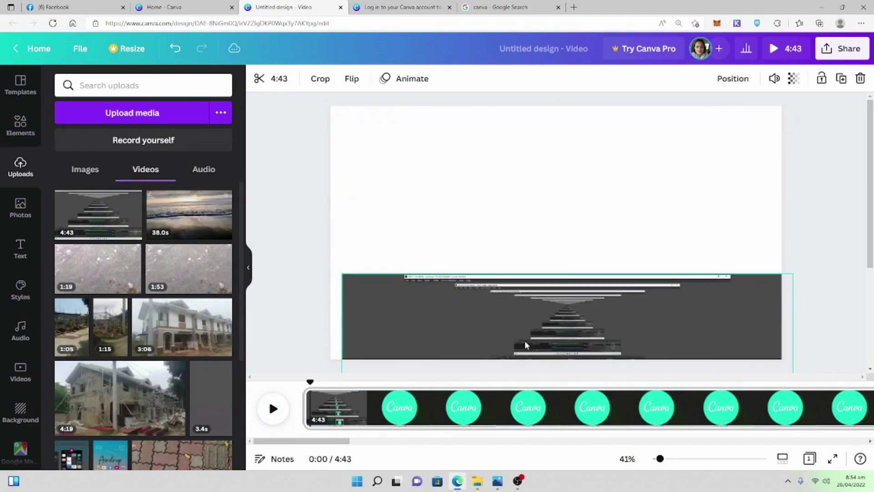
pyautogui.click(407, 117)
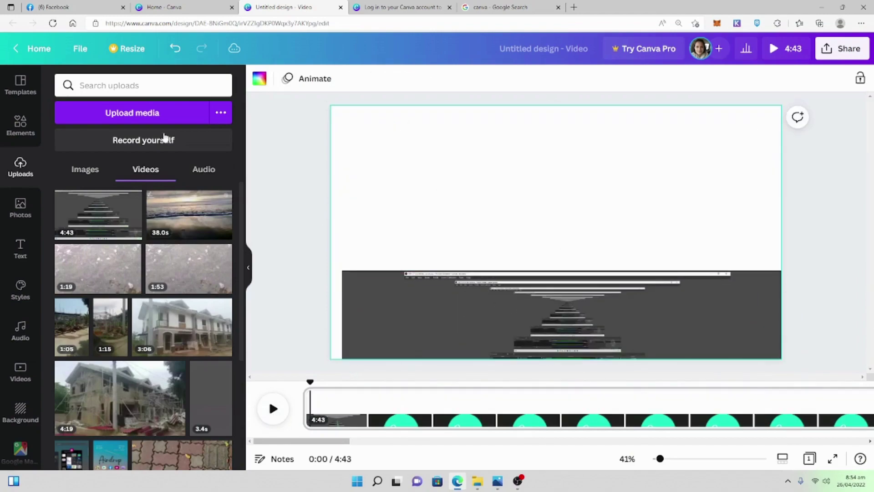
# Add a single-cell grid from the Elements library to the page as a full-page placeholder
pyautogui.click(20, 124)
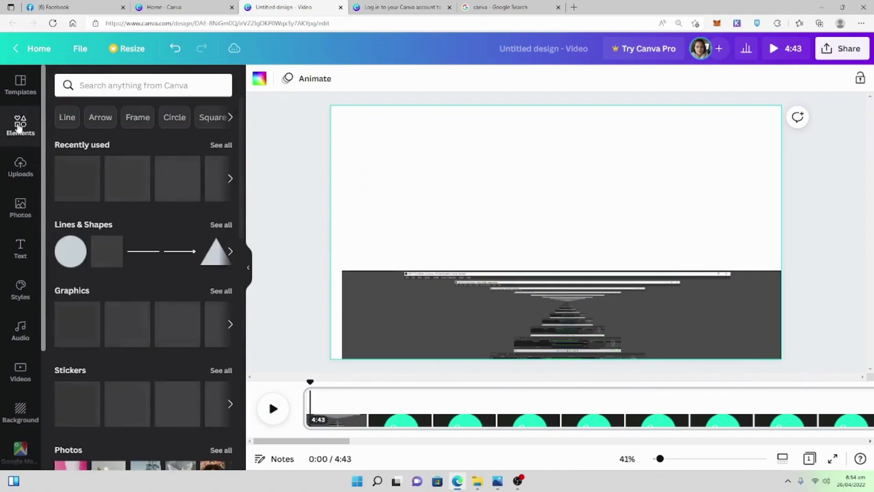
pyautogui.scroll(-12, 143, 345)
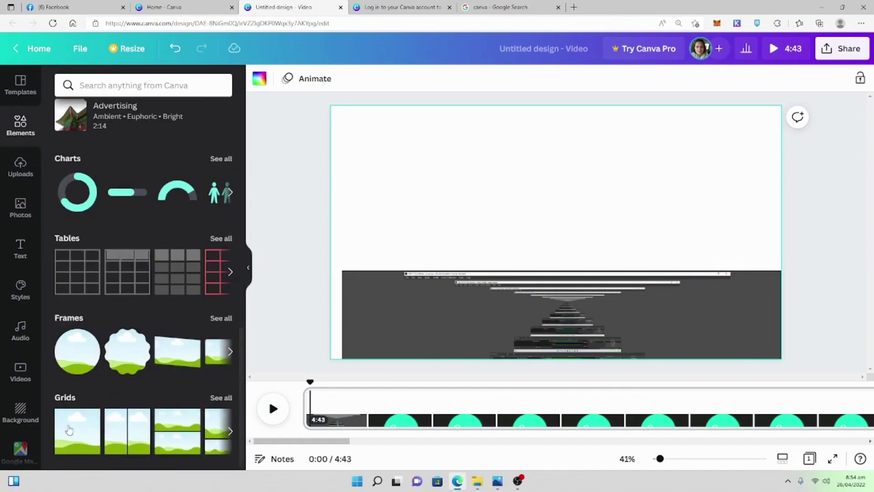
pyautogui.moveTo(78, 434); pyautogui.dragTo(424, 172)
# Drop the video already on the page into the full-page grid, and delete it from the grid
pyautogui.moveTo(479, 304); pyautogui.dragTo(415, 314)
pyautogui.click(727, 339)
pyautogui.moveTo(629, 317); pyautogui.dragTo(573, 141)
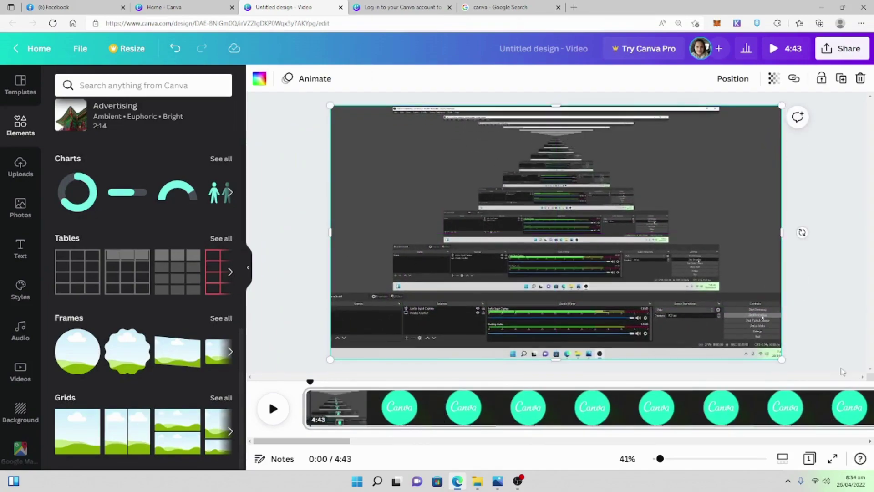
pyautogui.click(817, 334)
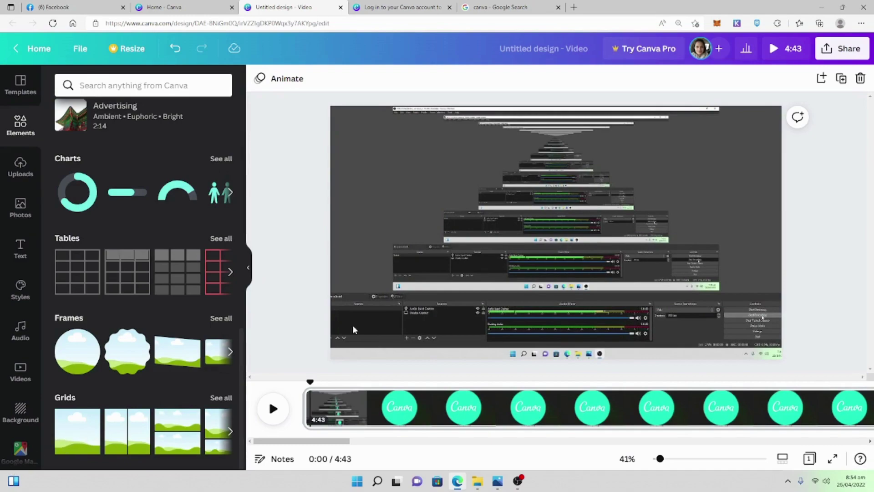
pyautogui.click(432, 222)
pyautogui.press('Delete')
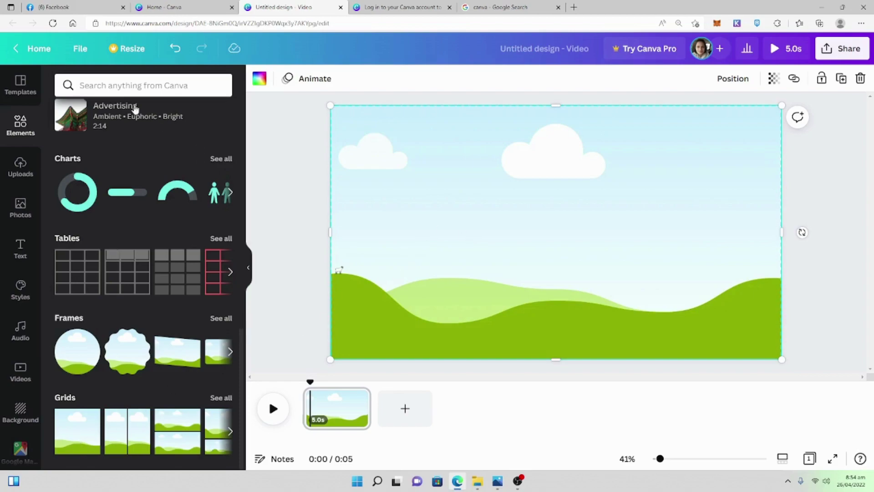
# Fill the empty grid with the uploaded 4:43 screen recording and briefly play back its beginning
pyautogui.click(21, 171)
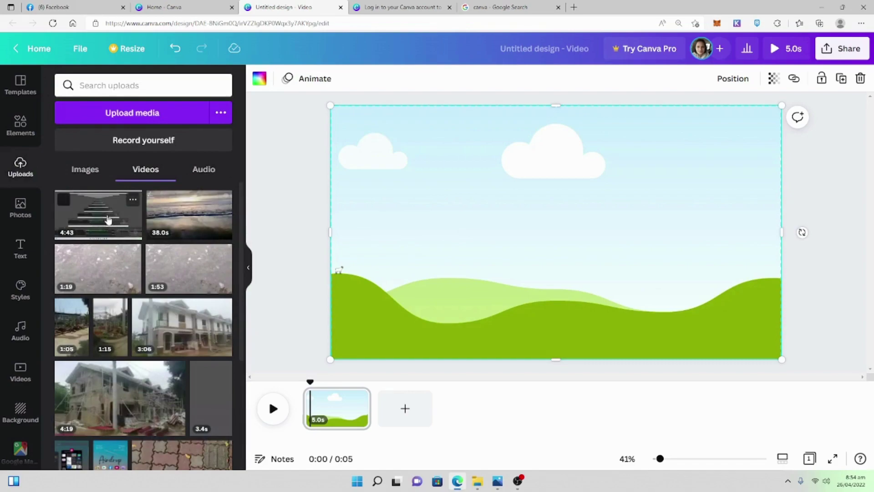
pyautogui.moveTo(116, 219); pyautogui.dragTo(448, 196)
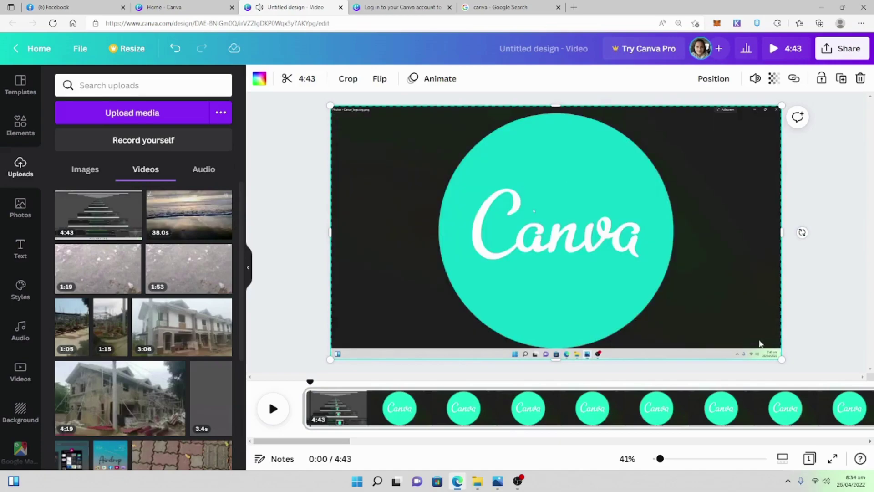
pyautogui.click(273, 415)
pyautogui.click(273, 415)
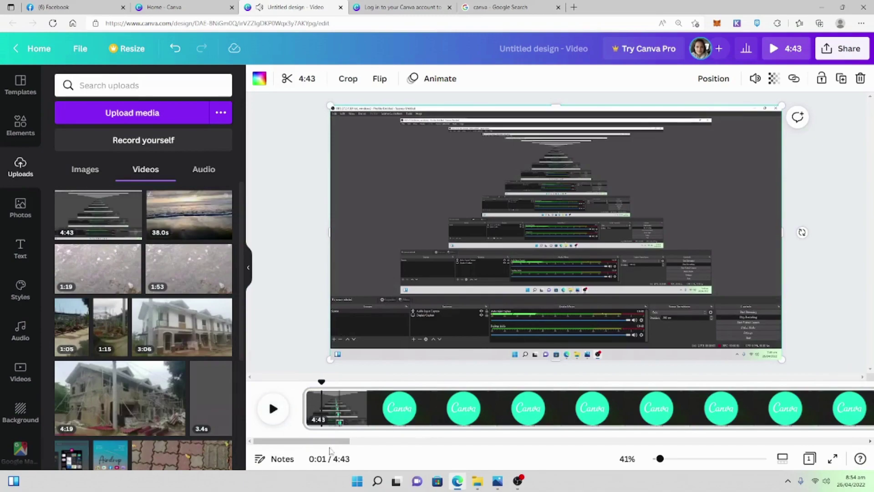
pyautogui.moveTo(336, 449); pyautogui.dragTo(690, 481)
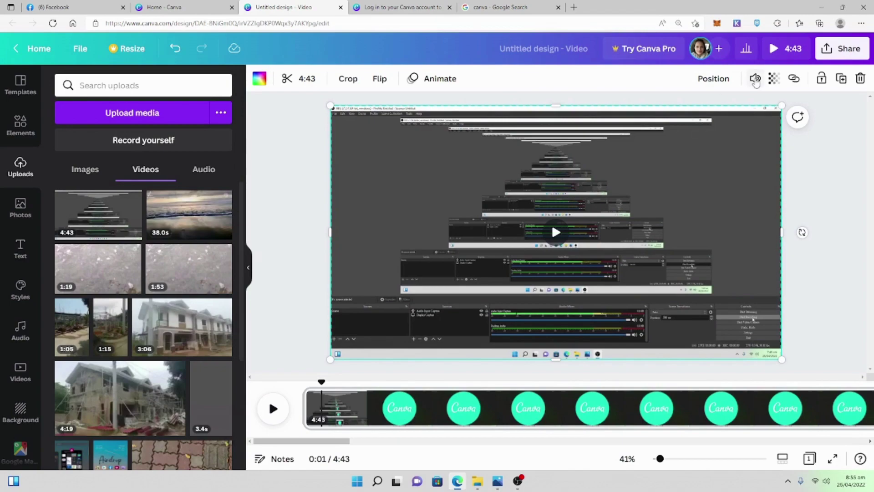
# Examine the volume setting and the position and page alignment options of the video in the grid
pyautogui.click(755, 80)
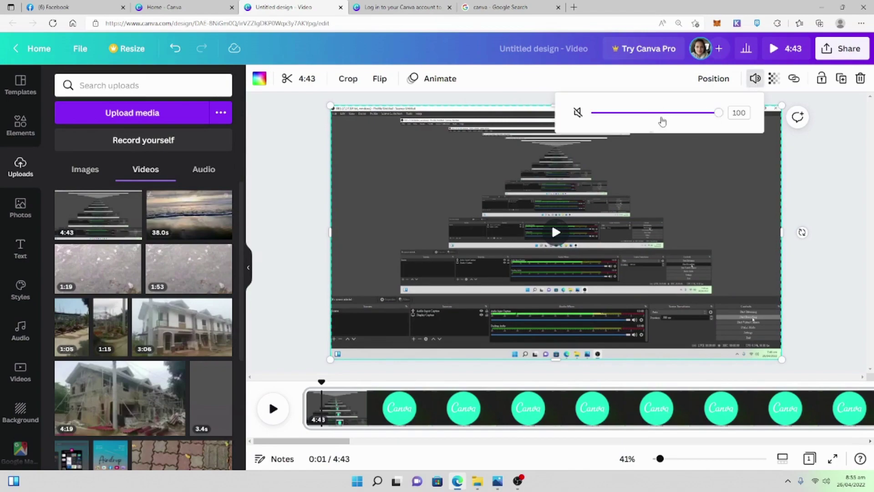
pyautogui.click(616, 82)
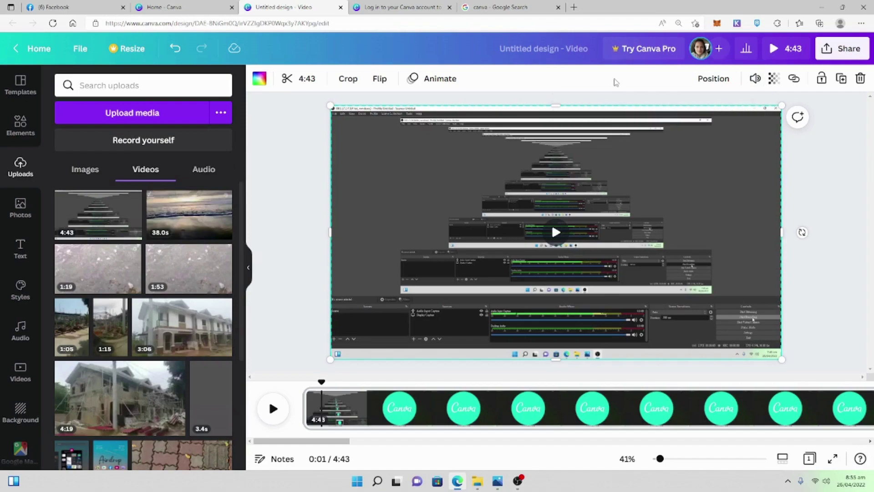
pyautogui.click(713, 78)
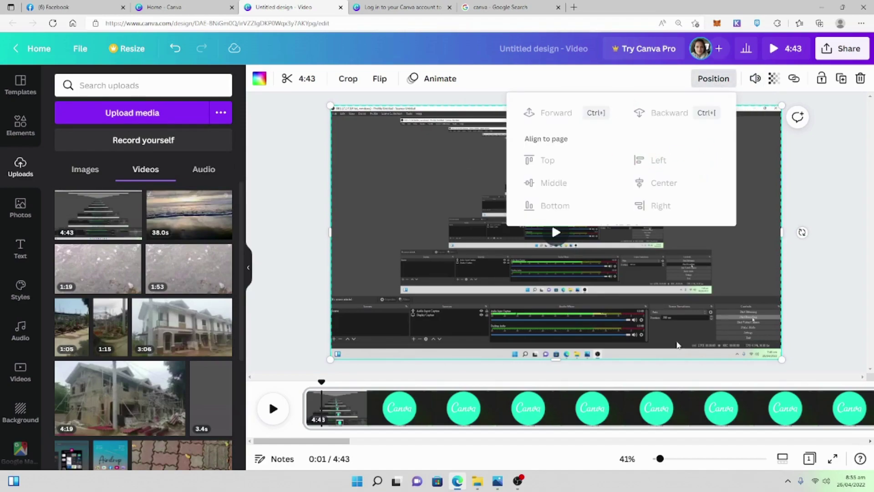
pyautogui.click(645, 88)
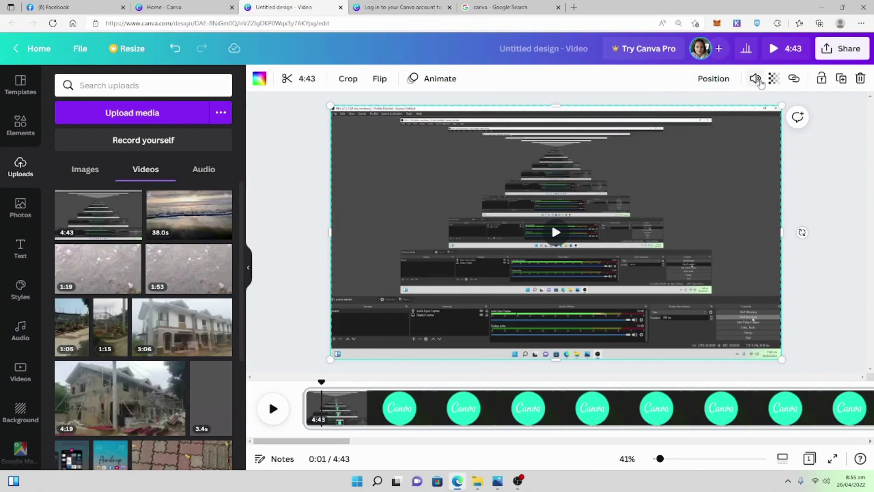
# Examine the transparency and link options of the video in the grid without changing them
pyautogui.click(774, 79)
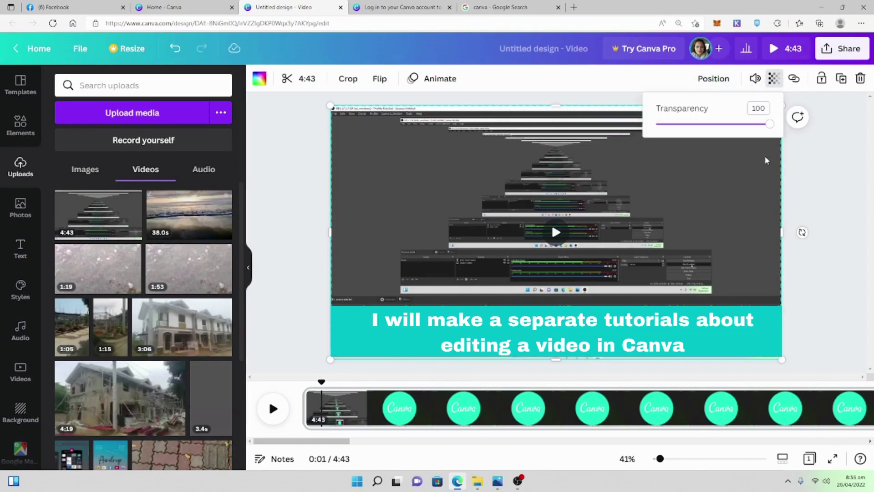
pyautogui.moveTo(768, 129)
pyautogui.mouseDown()
pyautogui.moveTo(694, 129)
pyautogui.moveTo(769, 125)
pyautogui.mouseUp()
pyautogui.click(794, 79)
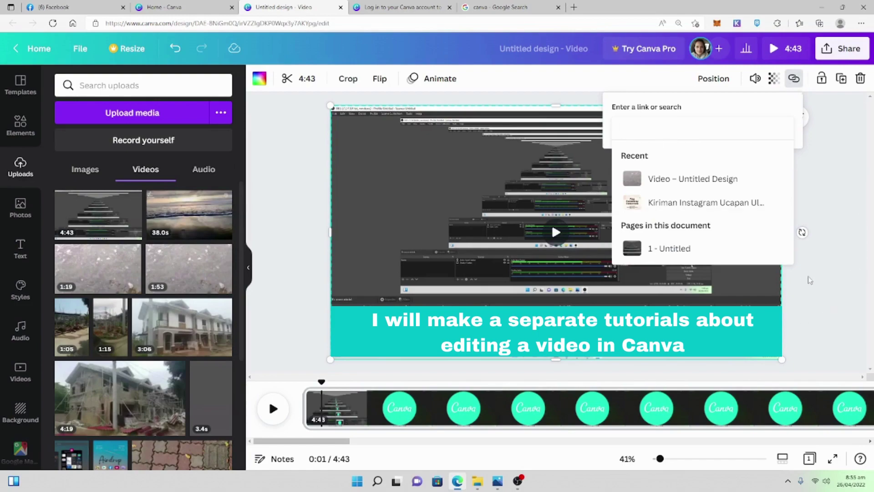
pyautogui.click(826, 279)
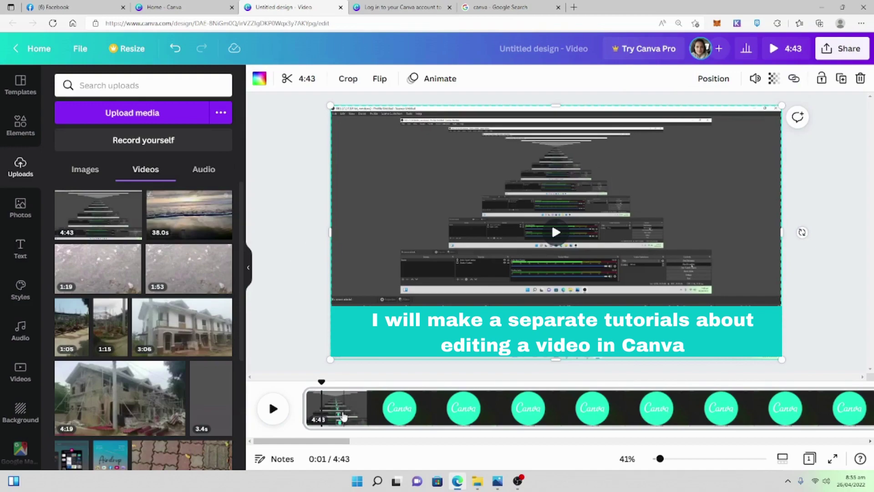
# Split the page at about 0:04, where the full-screen Canva logo starts in the recording
pyautogui.click(327, 415)
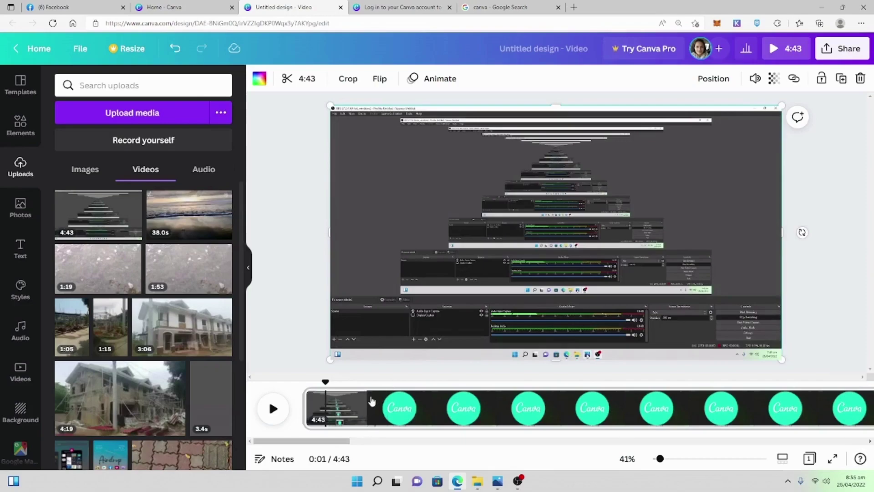
pyautogui.click(360, 409)
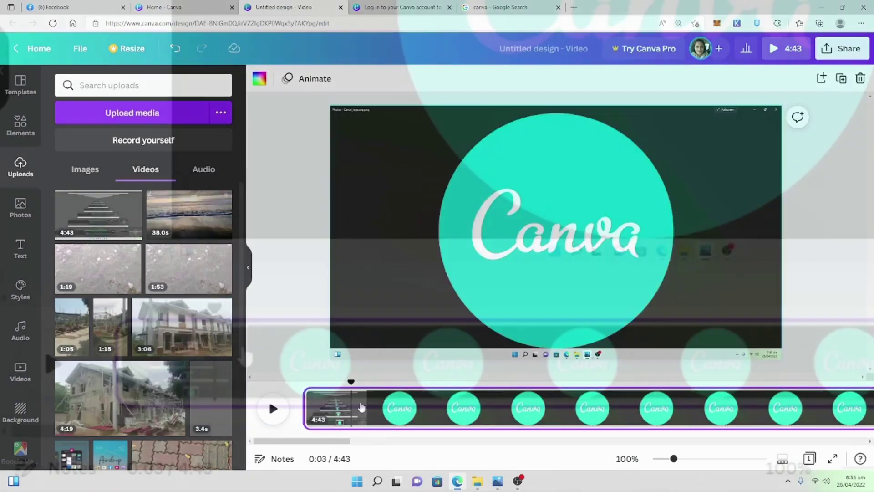
pyautogui.click(246, 355)
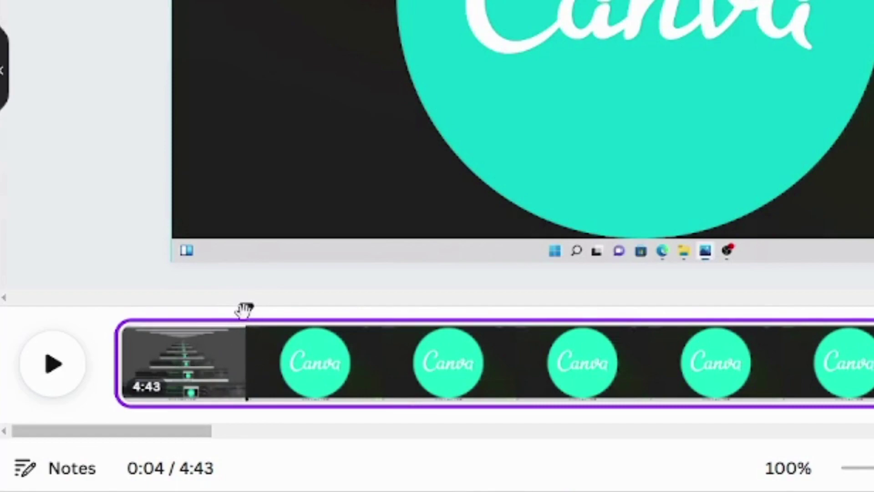
pyautogui.moveTo(245, 308)
pyautogui.mouseDown()
pyautogui.moveTo(211, 314)
pyautogui.moveTo(248, 313)
pyautogui.mouseUp()
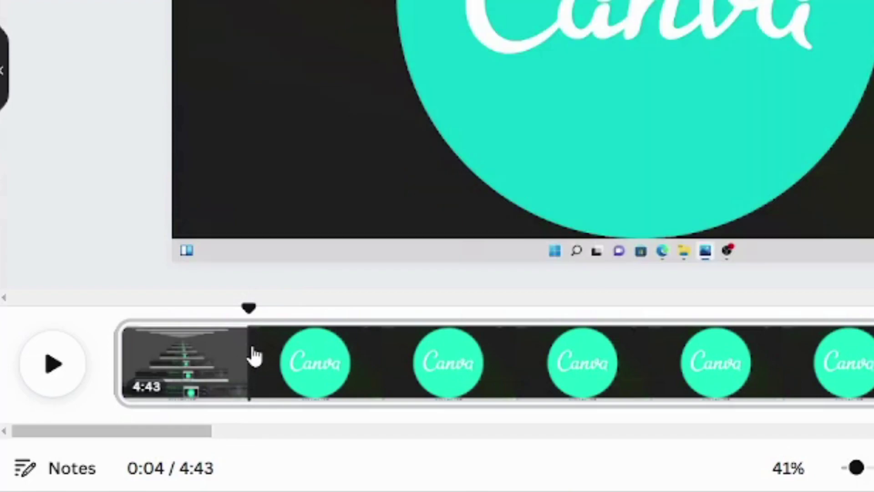
pyautogui.rightClick(255, 355)
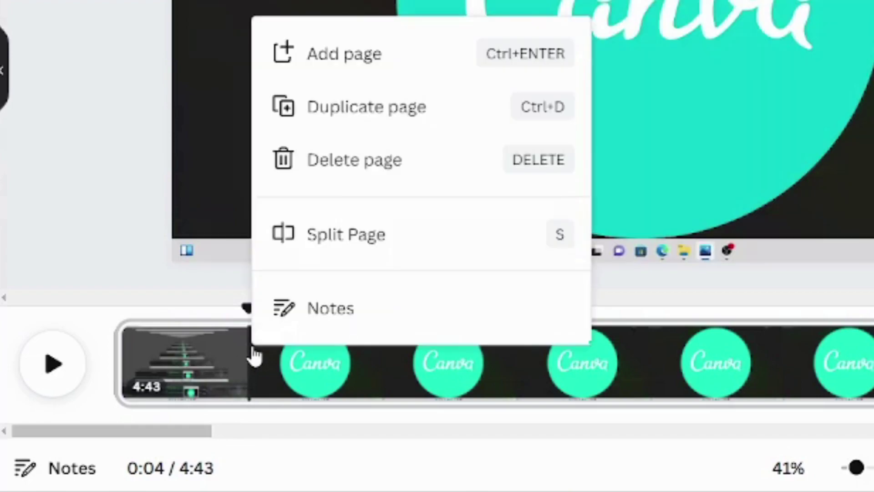
pyautogui.click(327, 241)
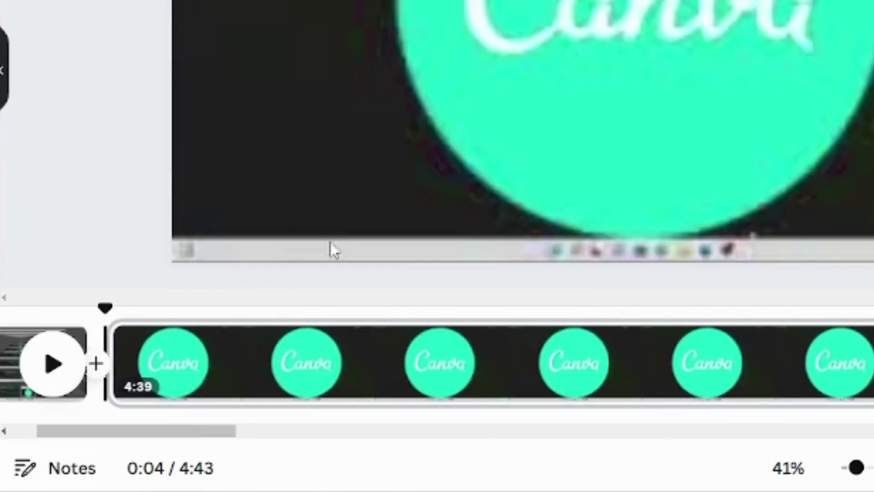
pyautogui.moveTo(197, 438); pyautogui.dragTo(141, 445)
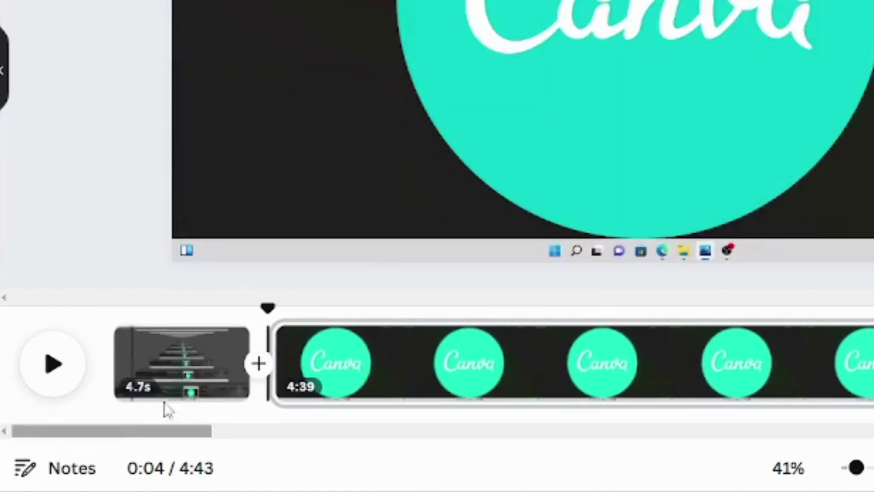
pyautogui.click(184, 364)
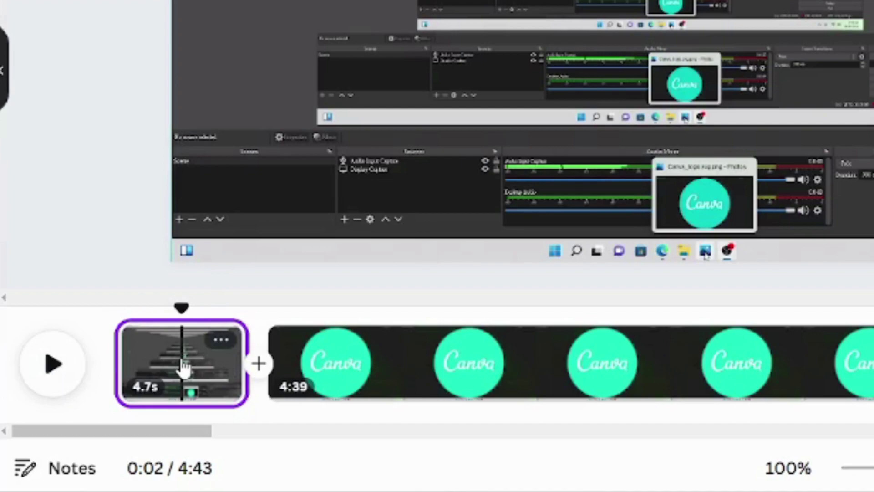
pyautogui.hotkey('ctrl', 'z')
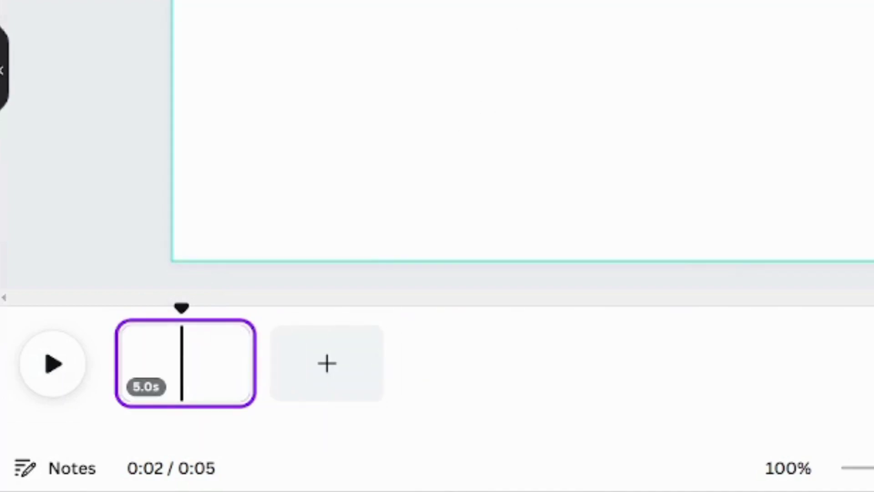
pyautogui.hotkey('ctrl', 'shift', 'z')
pyautogui.hotkey('ctrl', 'shift', 'z')
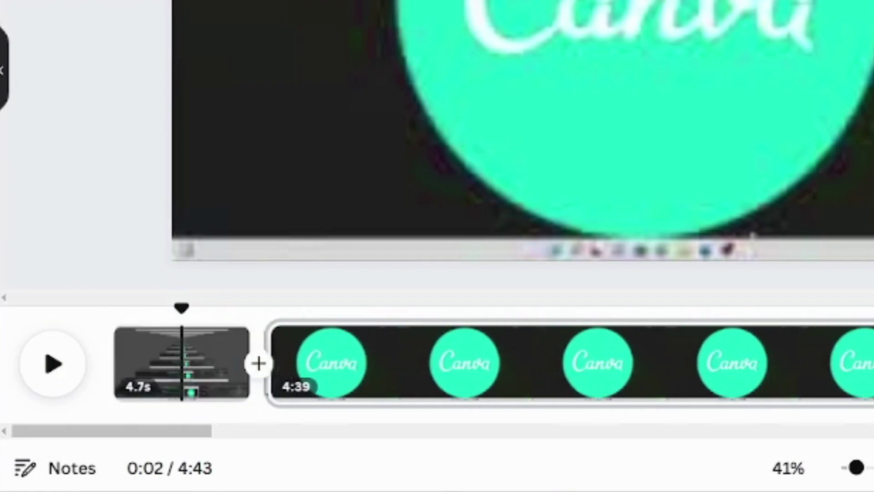
# Delete the 4.7-second opening clip from the timeline
pyautogui.click(183, 362)
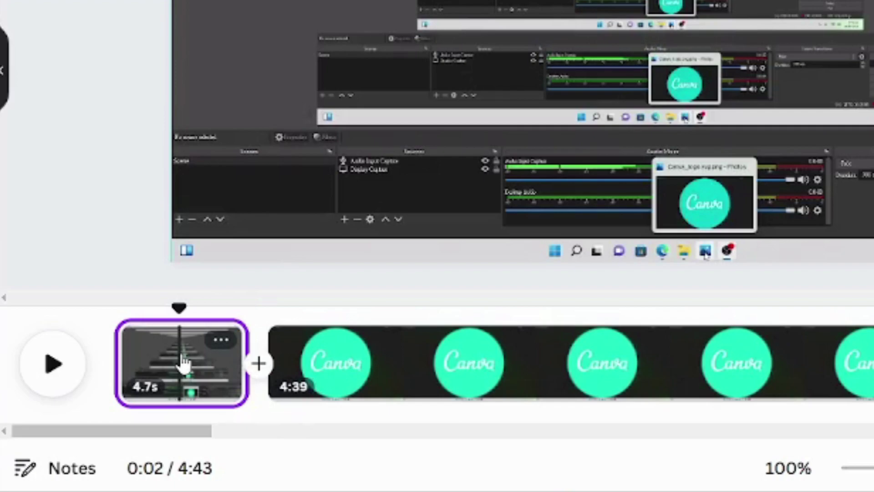
pyautogui.press('Delete')
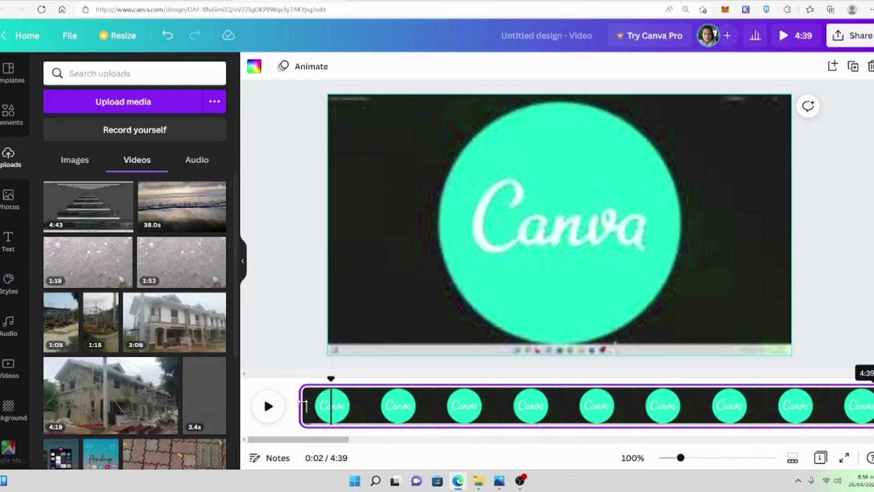
# Try to trim the start of the remaining clip, and play back about the first ten seconds of the video
pyautogui.moveTo(301, 403); pyautogui.dragTo(359, 415)
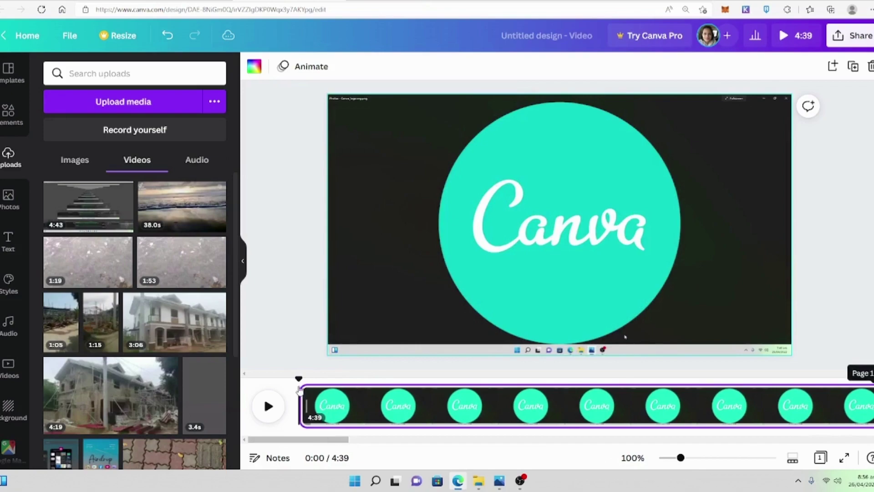
pyautogui.click(270, 408)
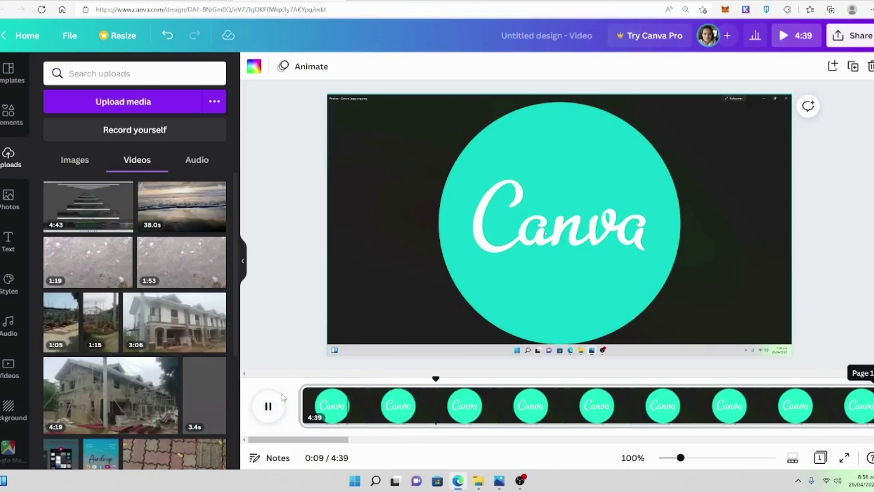
pyautogui.click(269, 406)
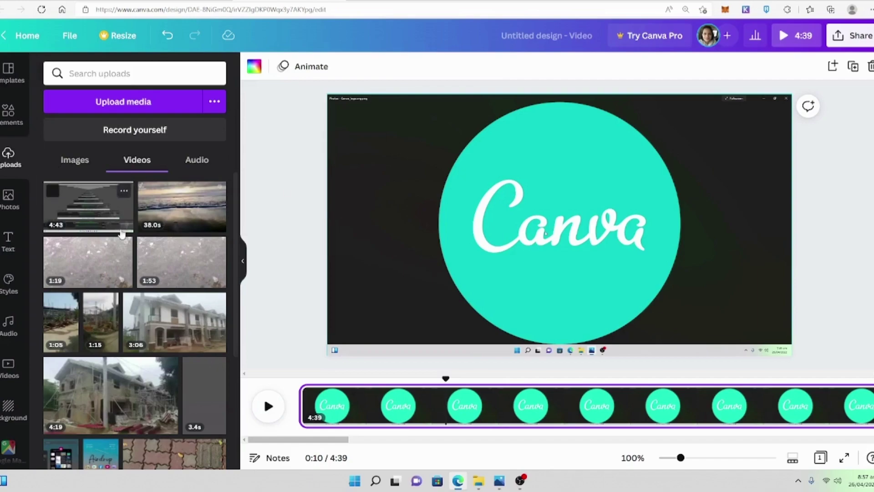
# Add a heading text box to the page and place it in the page's upper-left area over the video
pyautogui.click(9, 240)
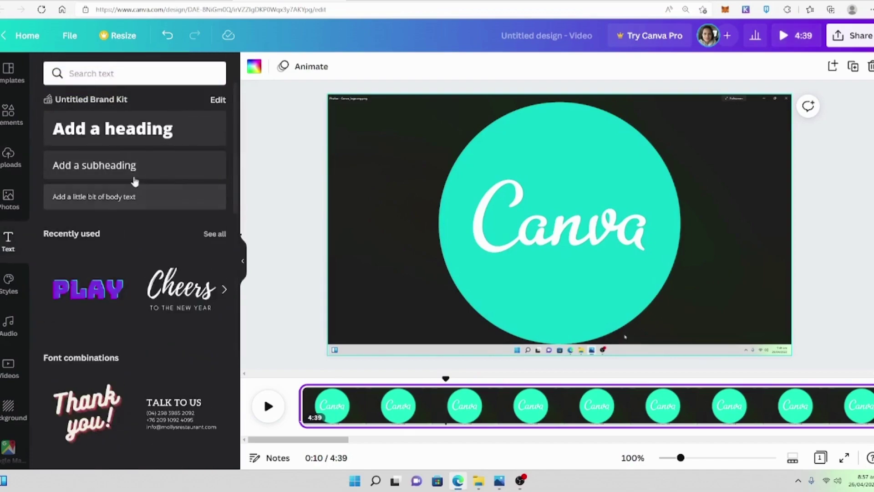
pyautogui.click(129, 132)
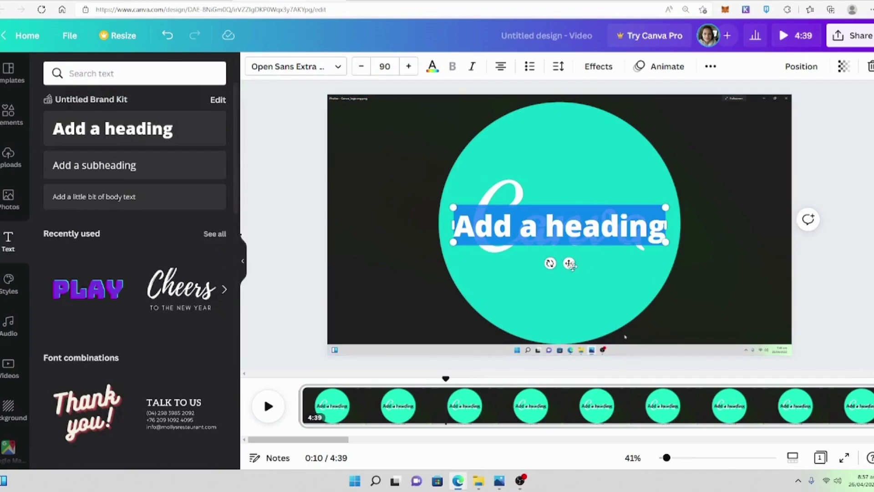
pyautogui.moveTo(569, 263); pyautogui.dragTo(442, 185)
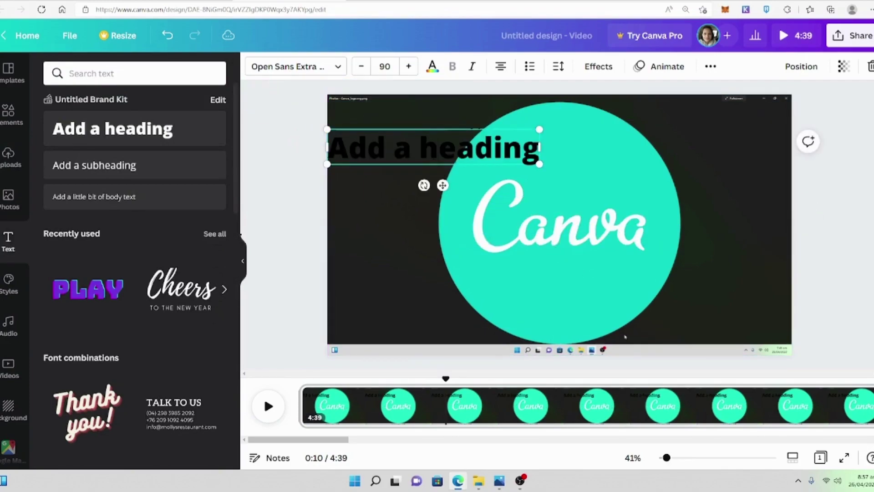
# Replace the placeholder text of the heading with "Sign up now!"
pyautogui.doubleClick(458, 152)
pyautogui.press('BackSpace')
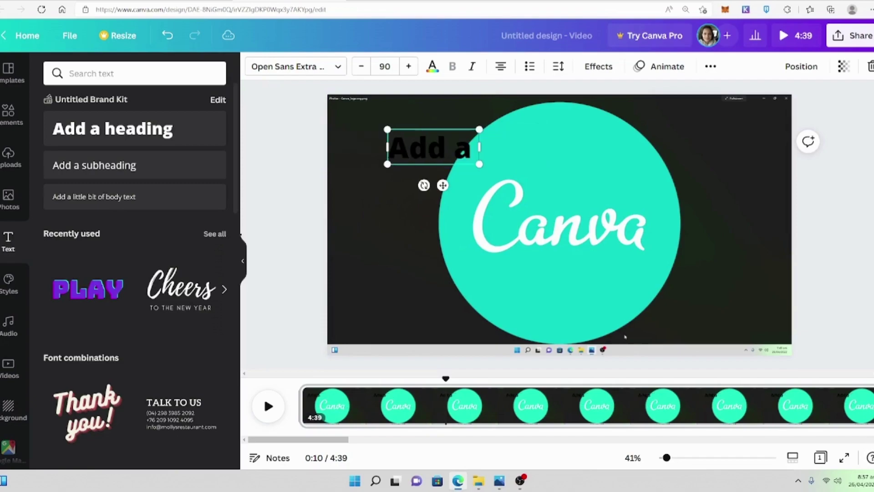
pyautogui.press('BackSpace')
pyautogui.press('BackSpace')
pyautogui.press('BackSpace')
pyautogui.press('BackSpace')
pyautogui.press('BackSpace')
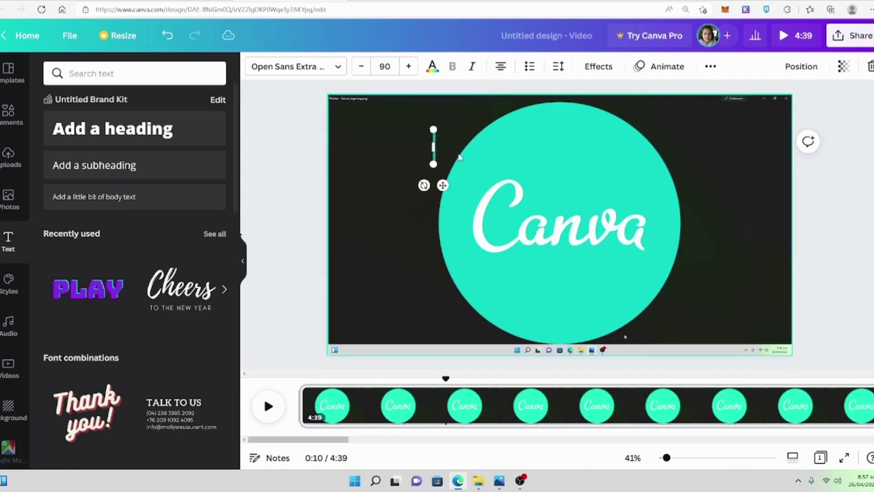
pyautogui.write('S')
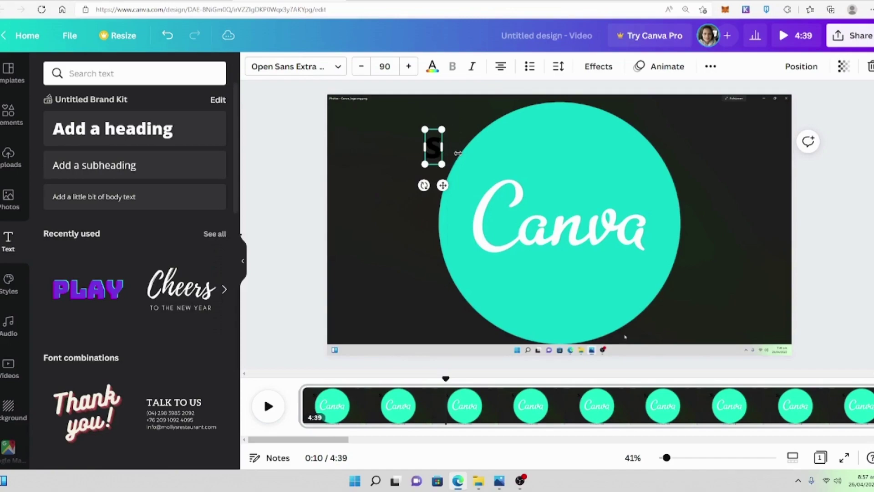
pyautogui.write('ign up no')
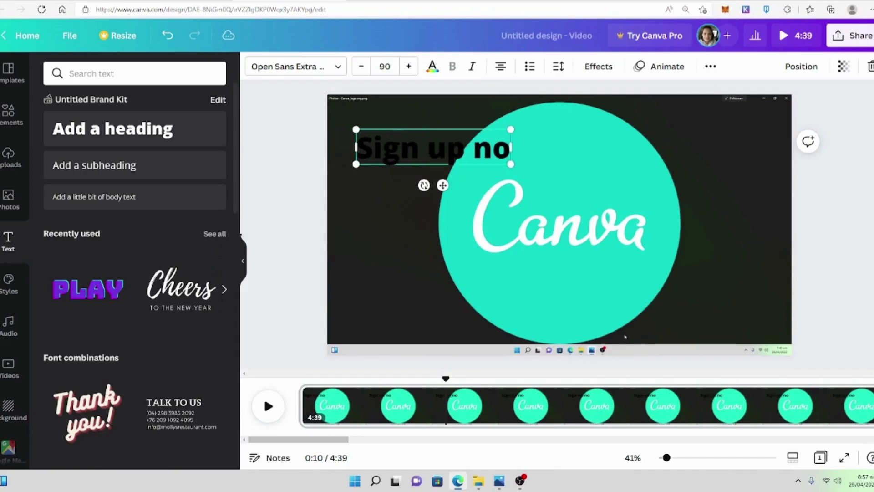
pyautogui.write('w!')
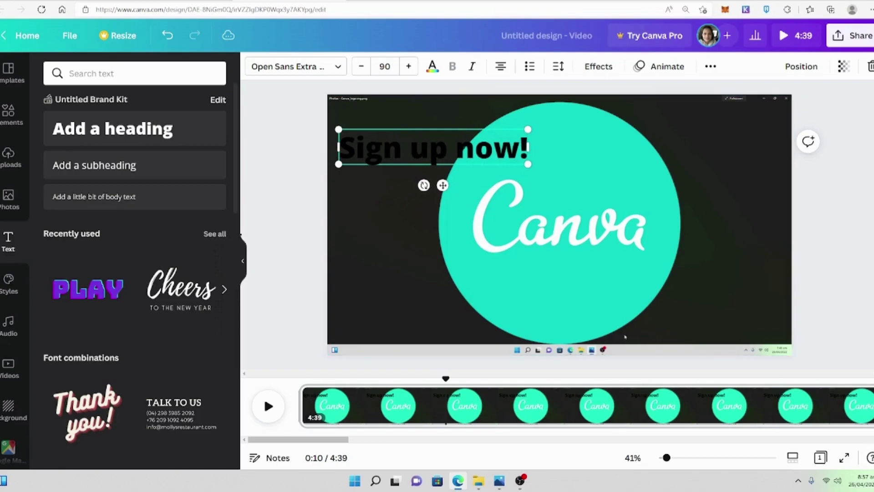
# Change the color of the "Sign up now!" heading to white (#FFFFFF), and deselect the text
pyautogui.moveTo(340, 148); pyautogui.dragTo(519, 174)
pyautogui.click(433, 66)
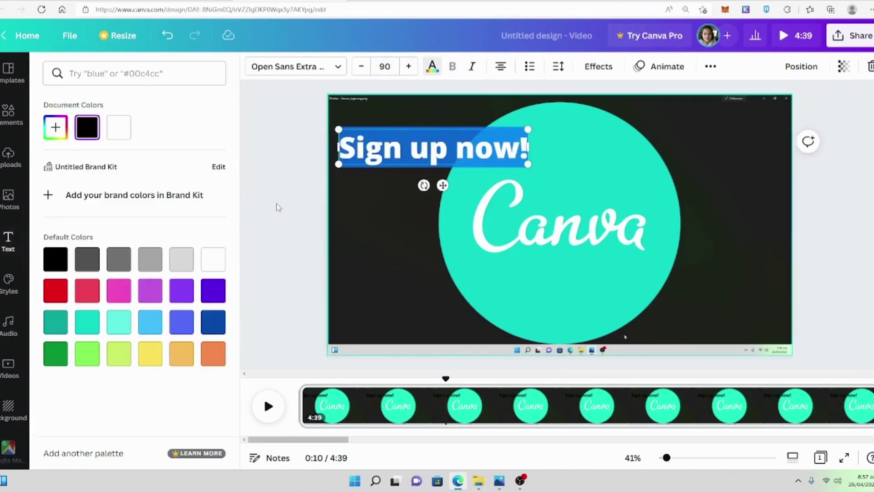
pyautogui.click(129, 137)
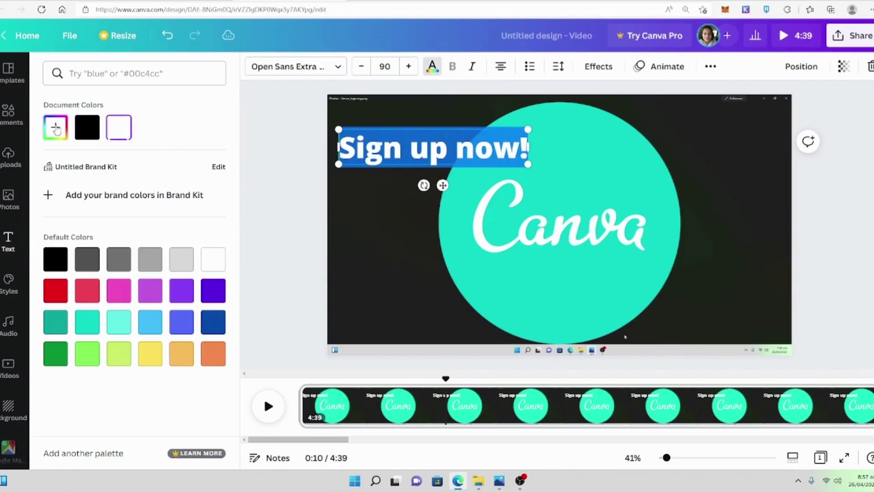
pyautogui.click(55, 127)
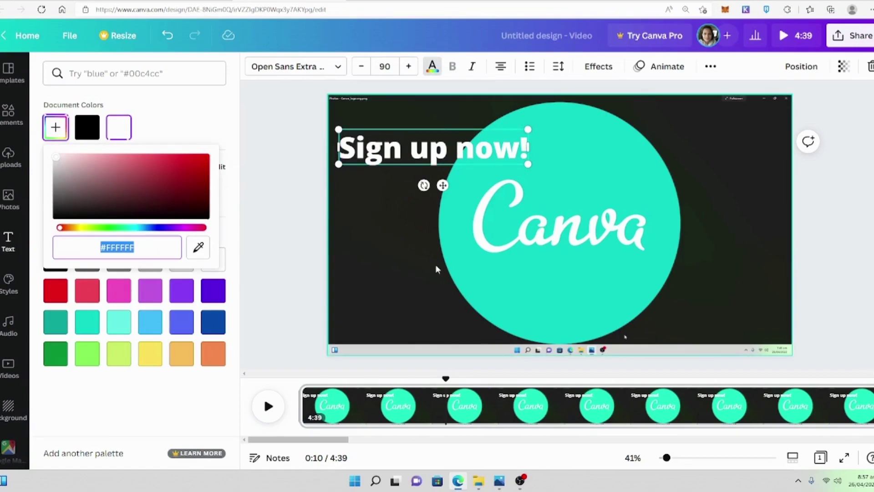
pyautogui.click(421, 258)
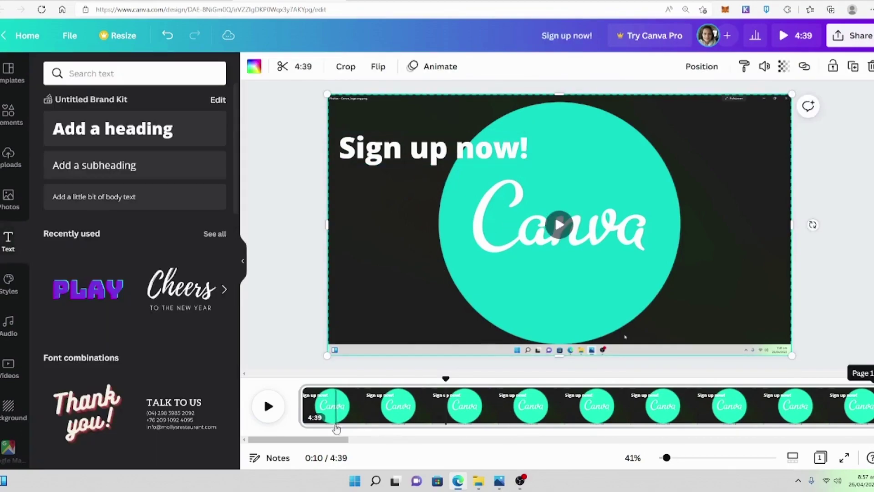
# Look through the timeline for the heading's extent across the clip, and preview the frame at 2:27
pyautogui.hscroll(10, 478, 460)
pyautogui.hscroll(7, 510, 471)
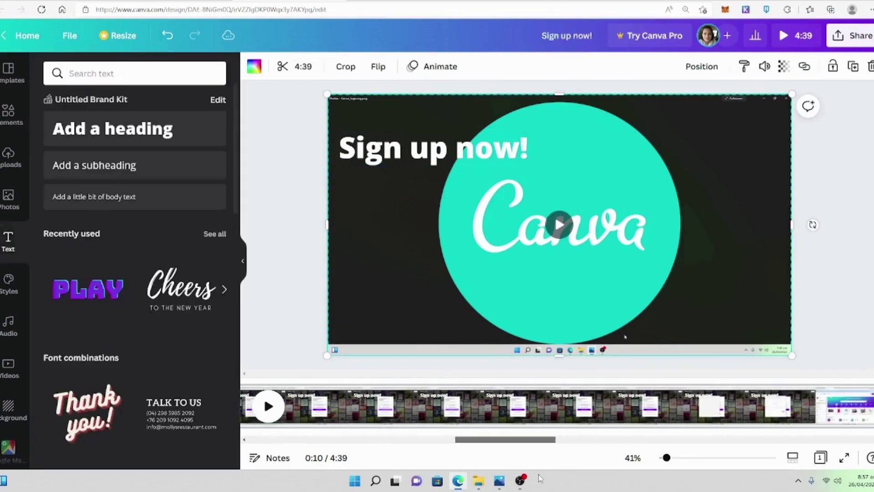
pyautogui.hscroll(6, 557, 407)
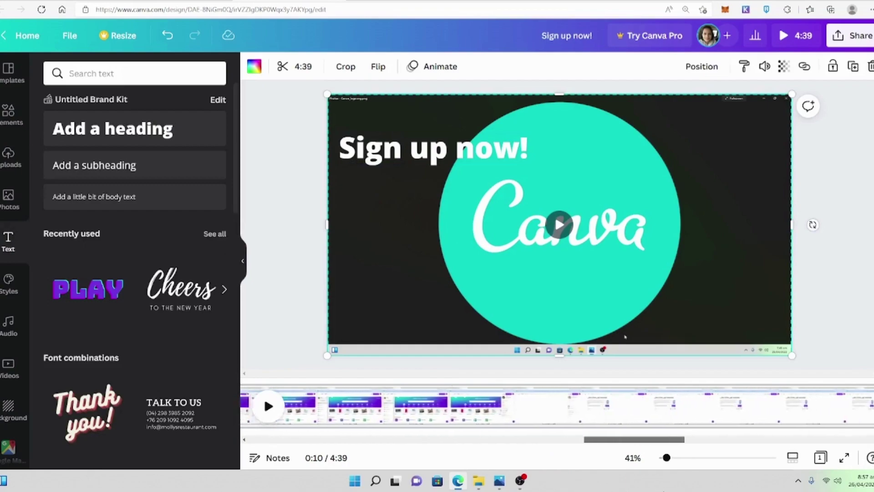
pyautogui.hscroll(-15, 423, 468)
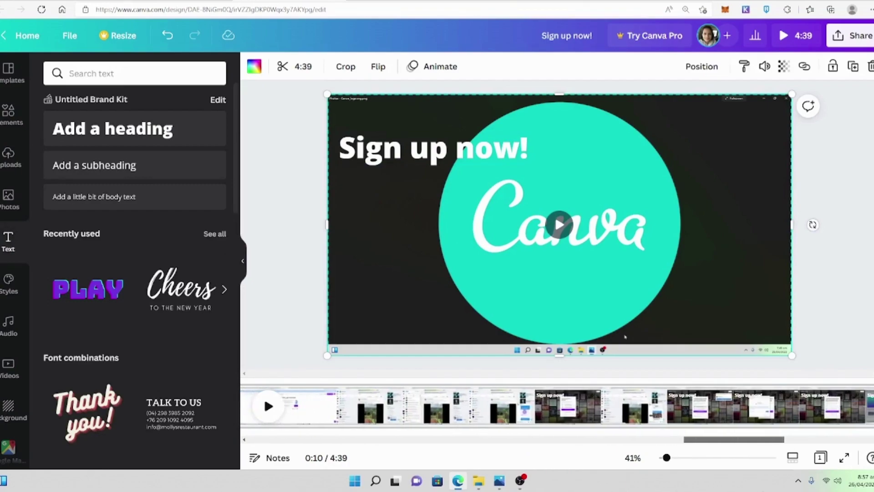
pyautogui.hscroll(12, 424, 468)
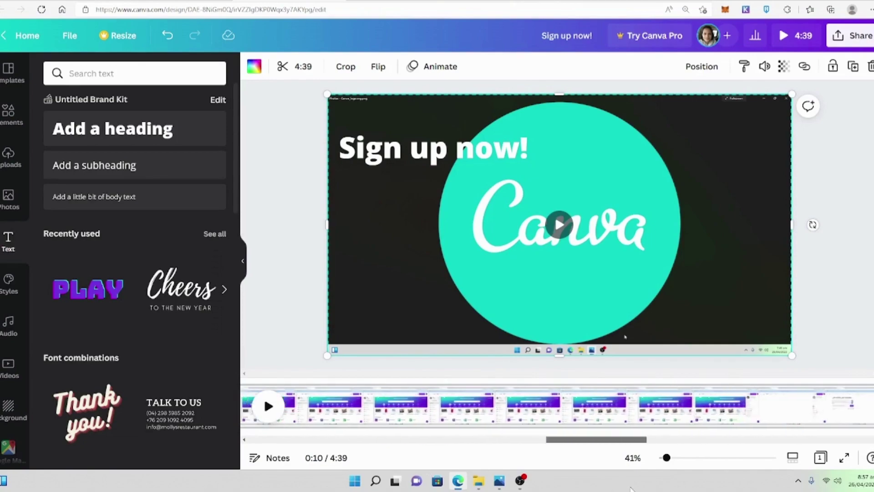
pyautogui.click(391, 385)
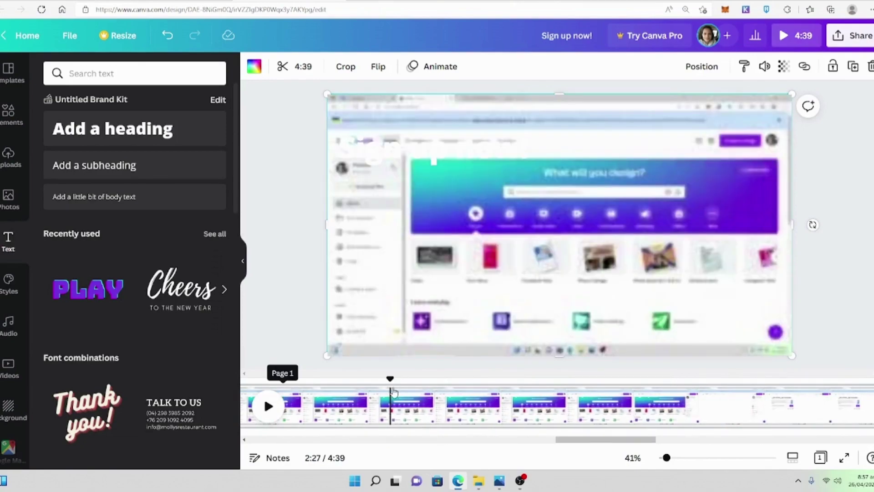
# Split the video page at 2:27 and bring the cut between the two clips into view
pyautogui.rightClick(390, 390)
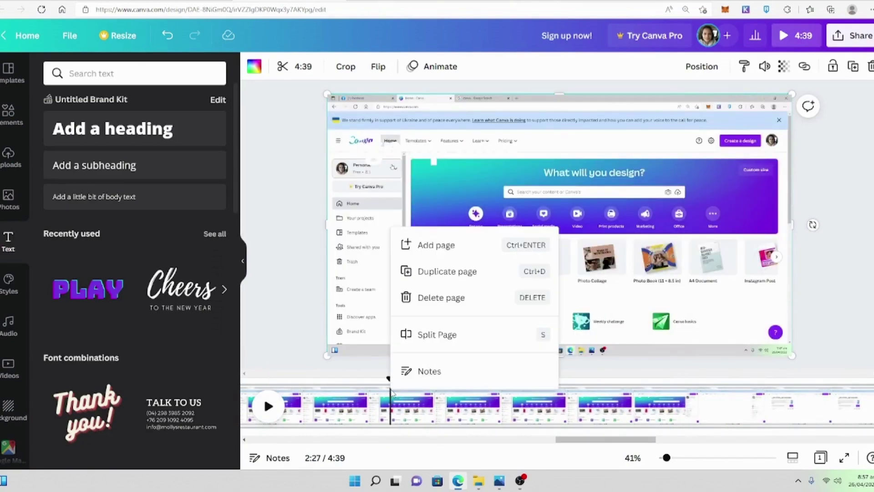
pyautogui.click(417, 339)
pyautogui.moveTo(594, 444); pyautogui.dragTo(562, 443)
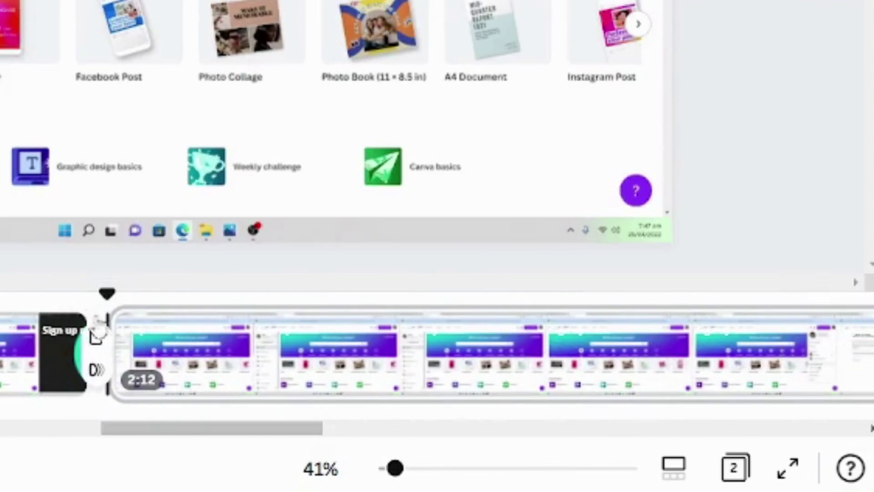
# Insert a blank page between the two clips and fill it with the uploaded 1:19 shoreline video
pyautogui.click(98, 347)
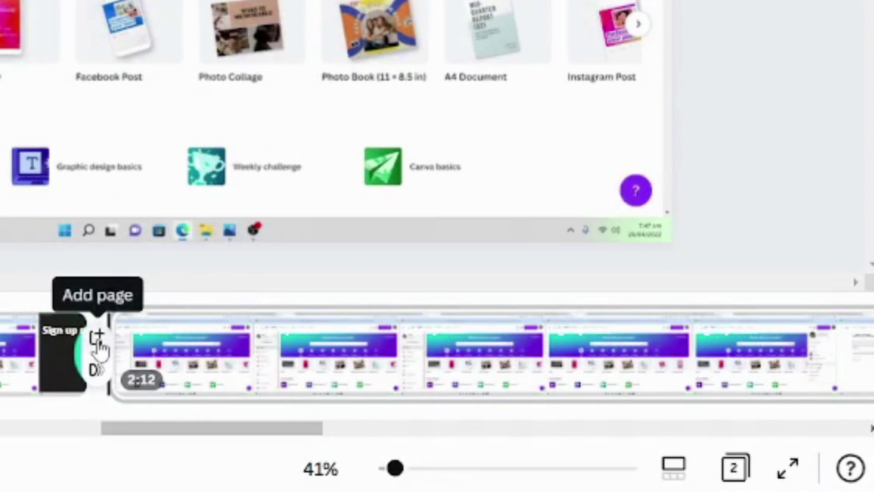
pyautogui.click(98, 347)
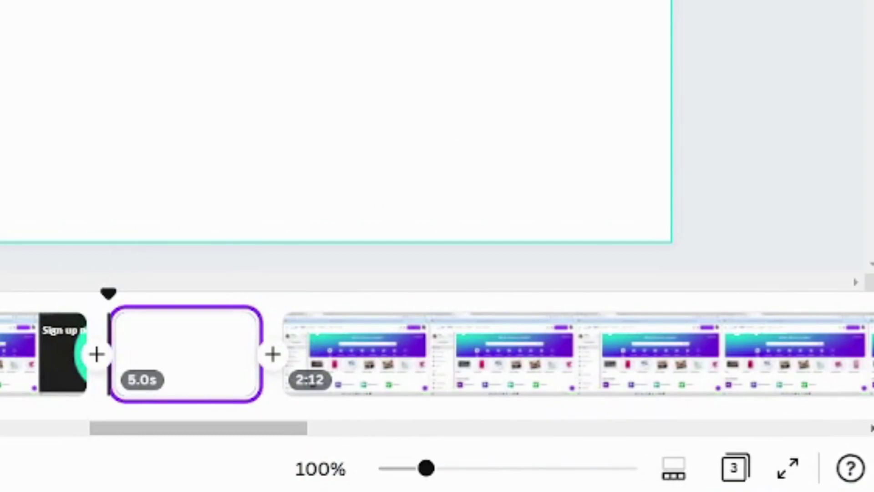
pyautogui.moveTo(1, 205); pyautogui.dragTo(183, 350)
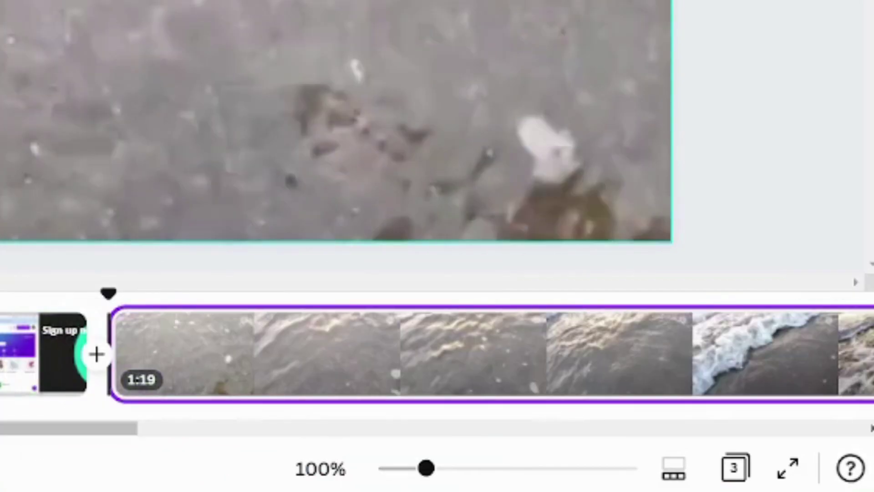
# Preview the inserted shoreline clip and remove its page from between the two screen-recording clips
pyautogui.click(144, 432)
pyautogui.click(194, 360)
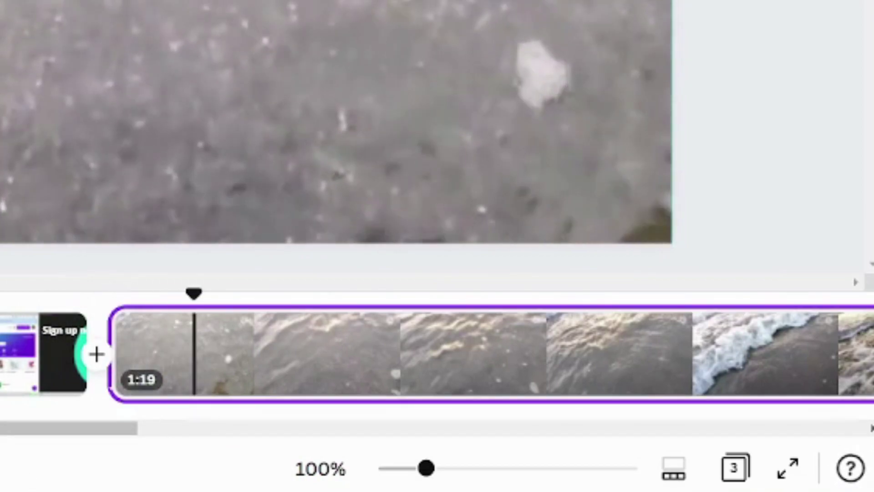
pyautogui.click(61, 352)
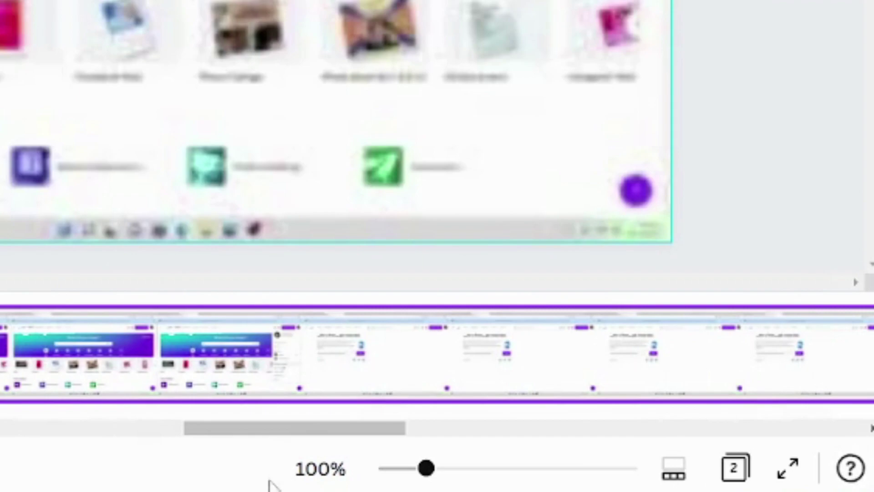
# Review the transition styles offered between the two clips, and look along the rest of the timeline
pyautogui.moveTo(261, 430); pyautogui.dragTo(213, 431)
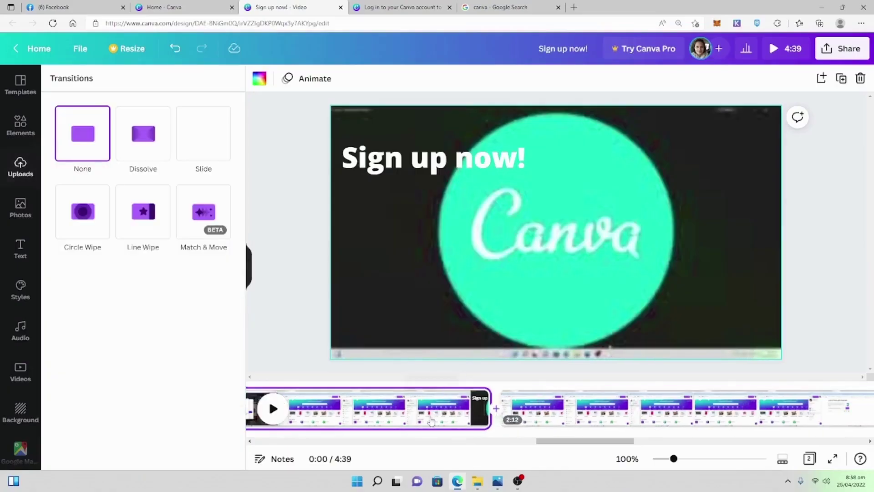
pyautogui.click(431, 401)
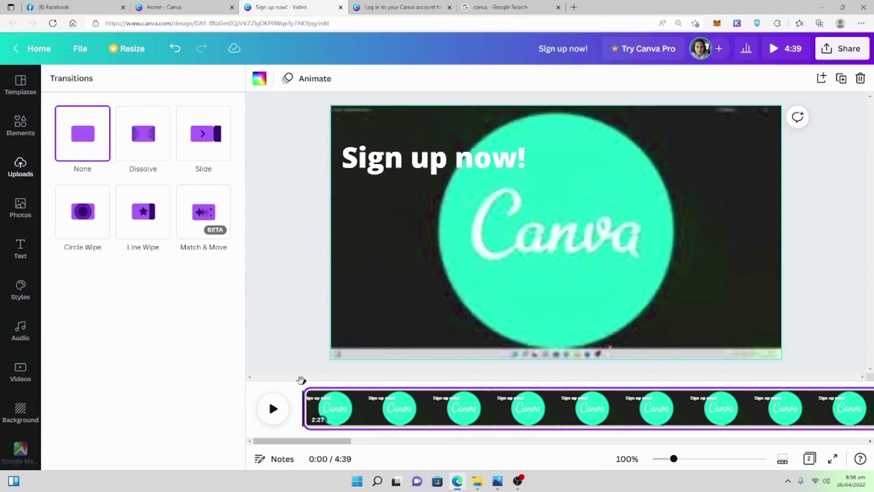
pyautogui.moveTo(319, 441); pyautogui.dragTo(712, 442)
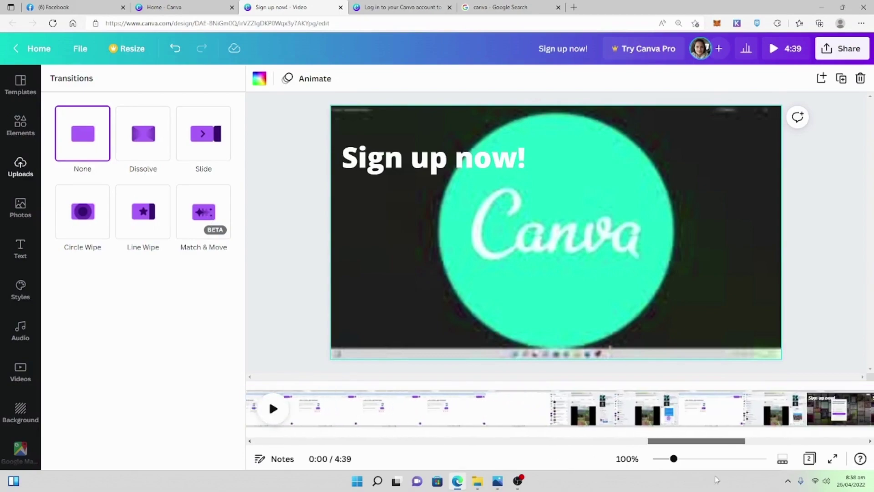
# Add a blank page at the end of the timeline after the second clip
pyautogui.click(654, 265)
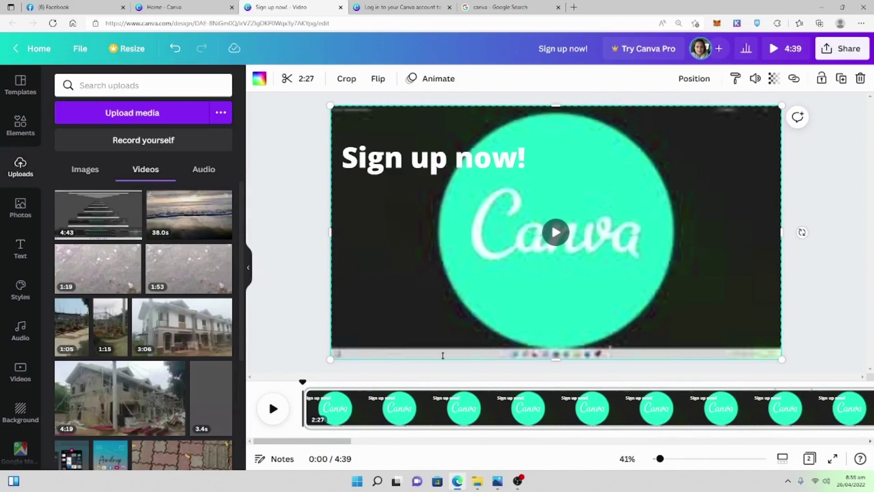
pyautogui.moveTo(303, 443); pyautogui.dragTo(823, 419)
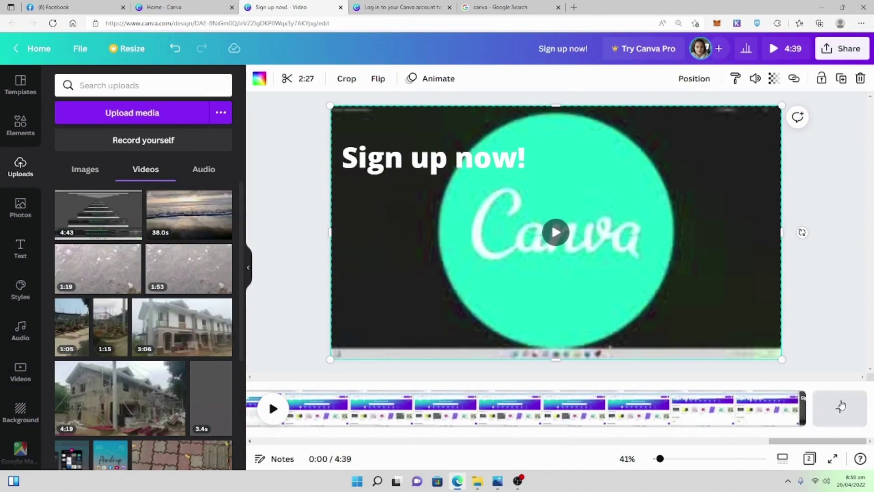
pyautogui.click(840, 406)
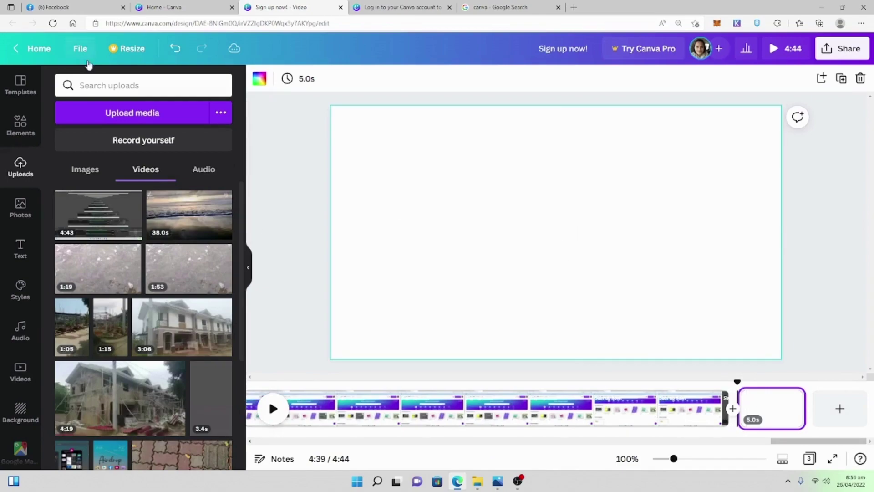
# Search the video templates for "outros"
pyautogui.click(20, 89)
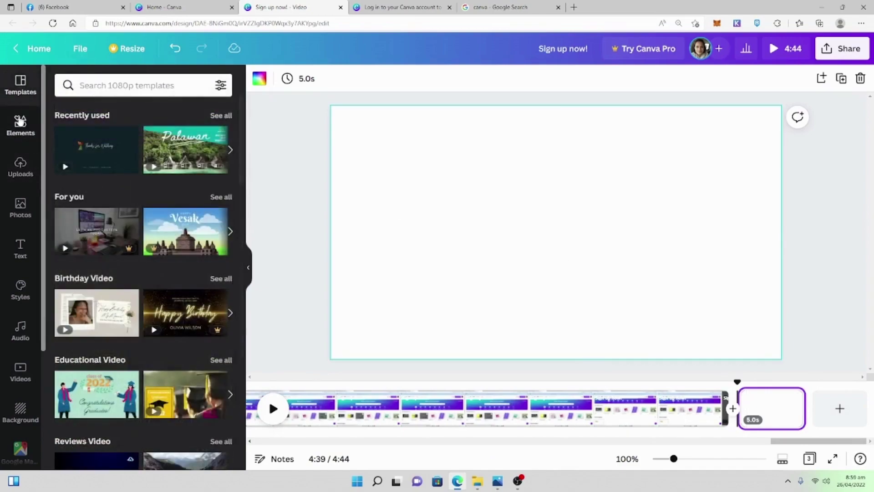
pyautogui.click(108, 91)
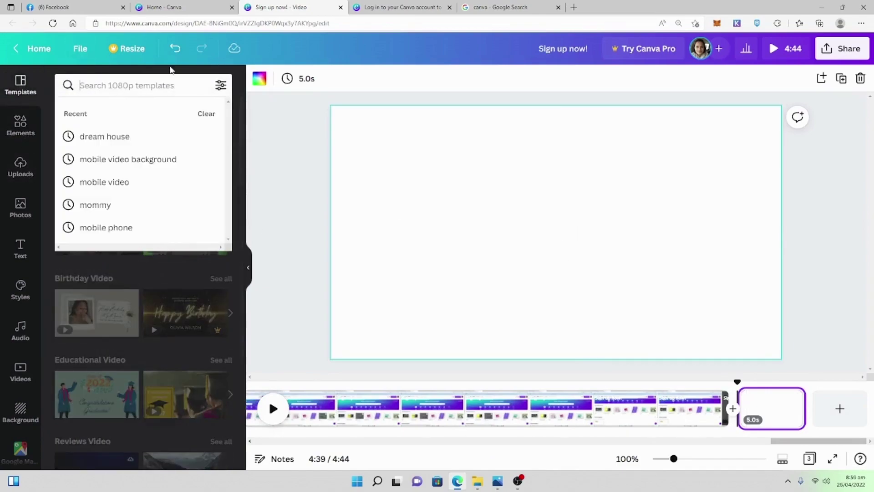
pyautogui.write('outr')
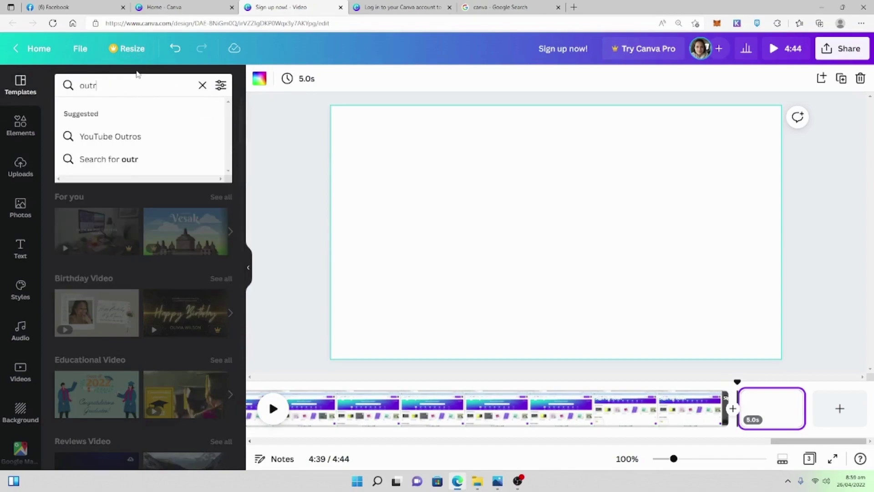
pyautogui.write('os')
pyautogui.press('Return')
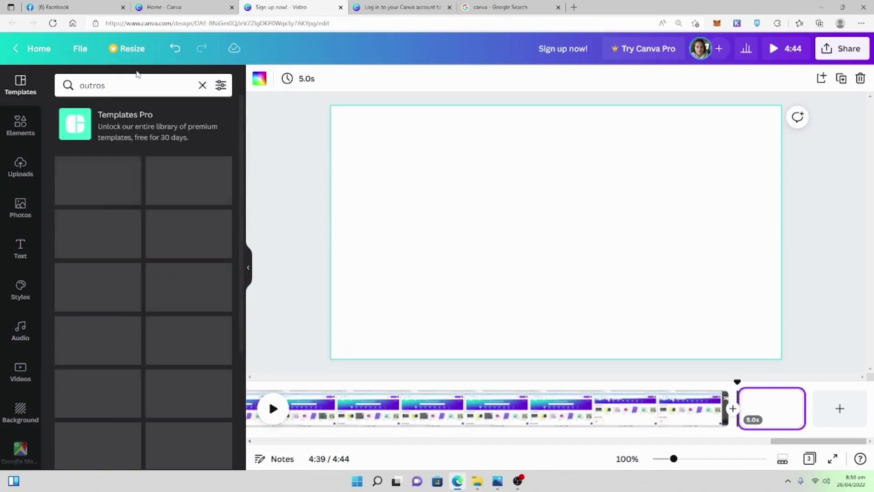
# Look through the outro templates, dismissing the Canva Pro offer for the beige one with yellow boxes
pyautogui.scroll(-1, 187, 307)
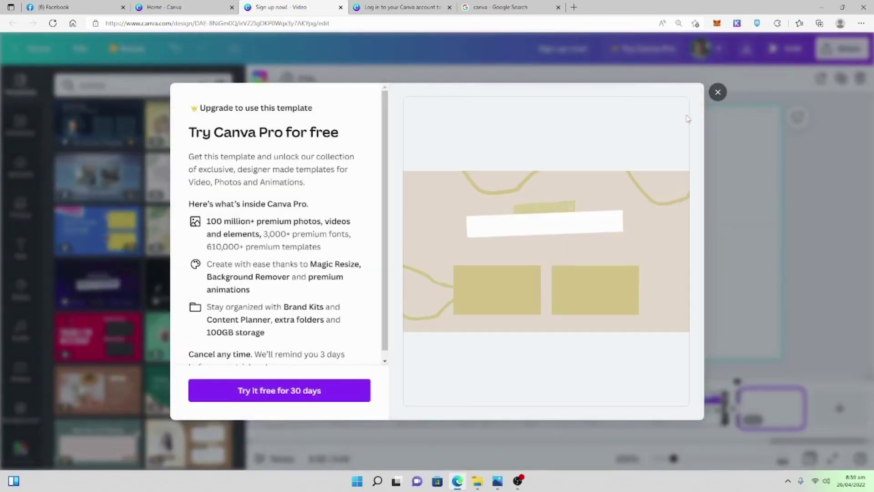
pyautogui.click(705, 99)
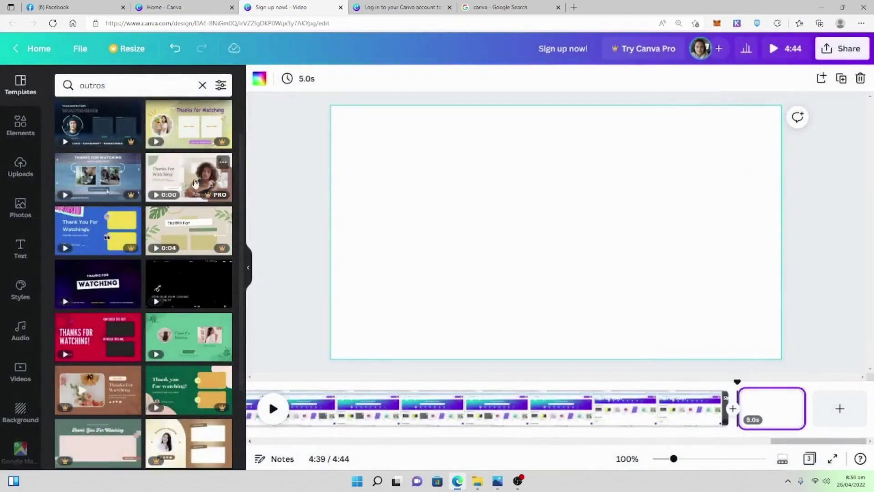
pyautogui.scroll(-2, 67, 252)
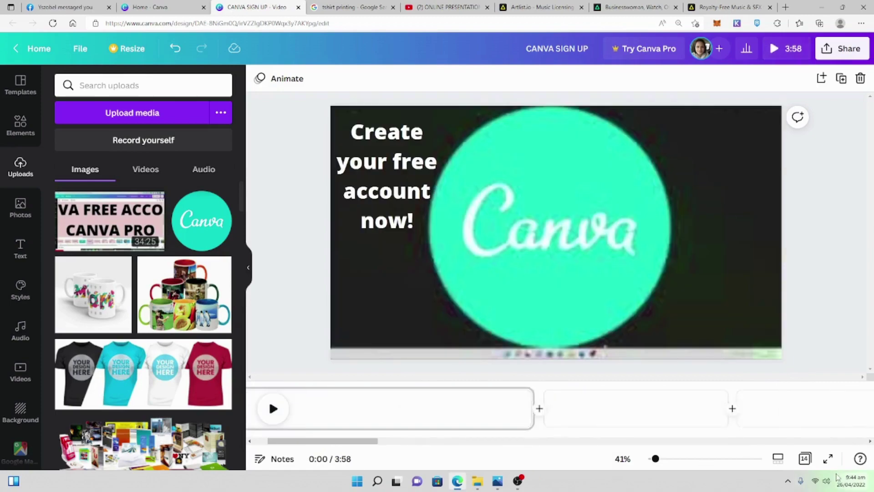
# Trim the closing "Thanks for Watching" page to 4.8 seconds
pyautogui.hscroll(10, 400, 435)
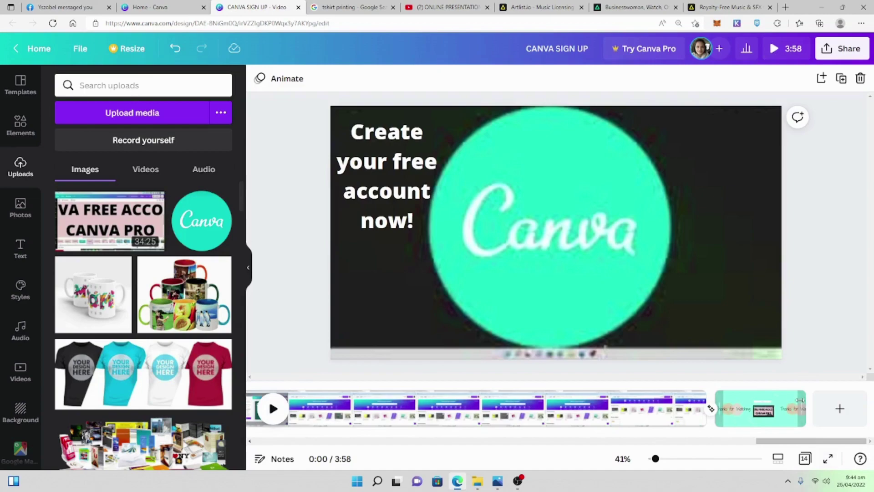
pyautogui.click(760, 408)
pyautogui.moveTo(779, 408); pyautogui.dragTo(777, 409)
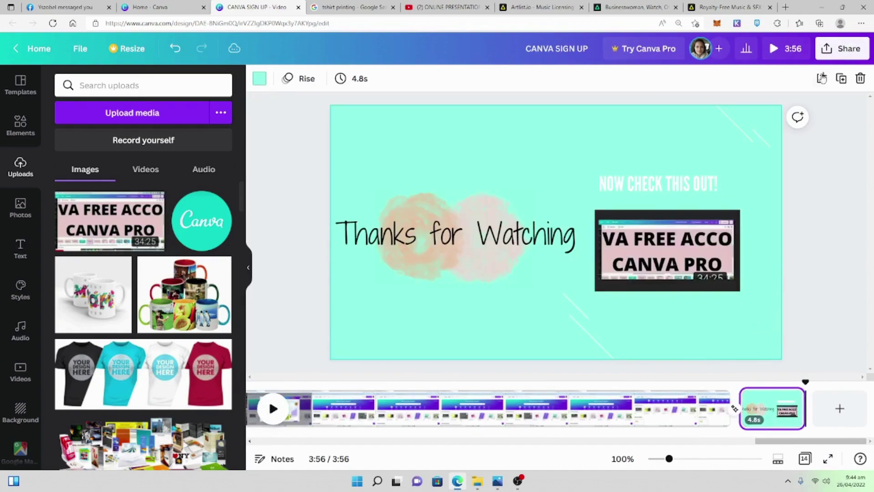
# Download all 14 pages of the design as an MP4 video
pyautogui.click(840, 51)
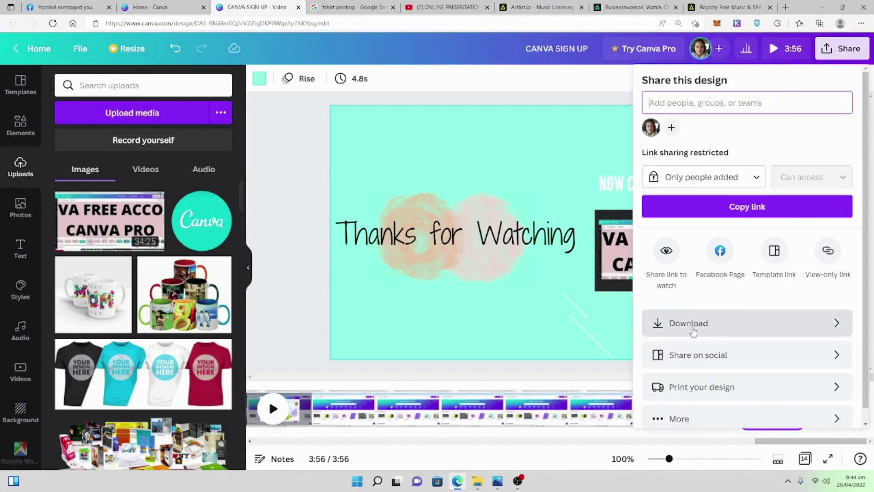
pyautogui.click(711, 324)
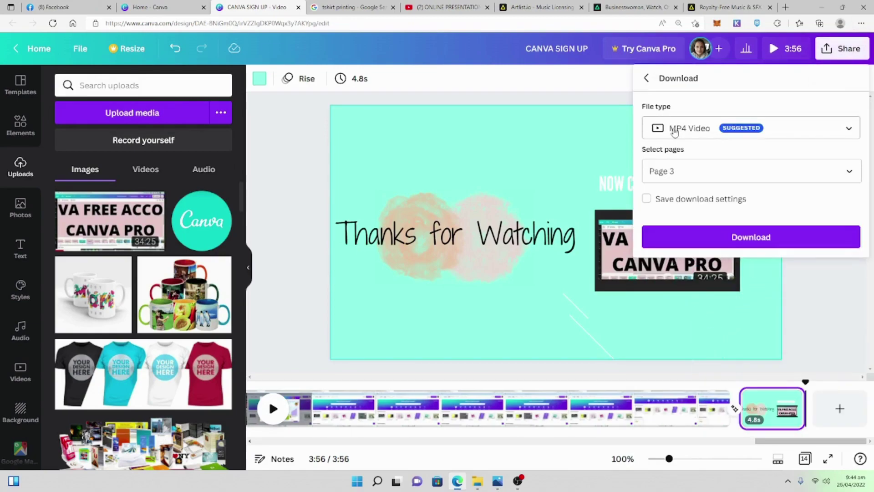
pyautogui.click(849, 172)
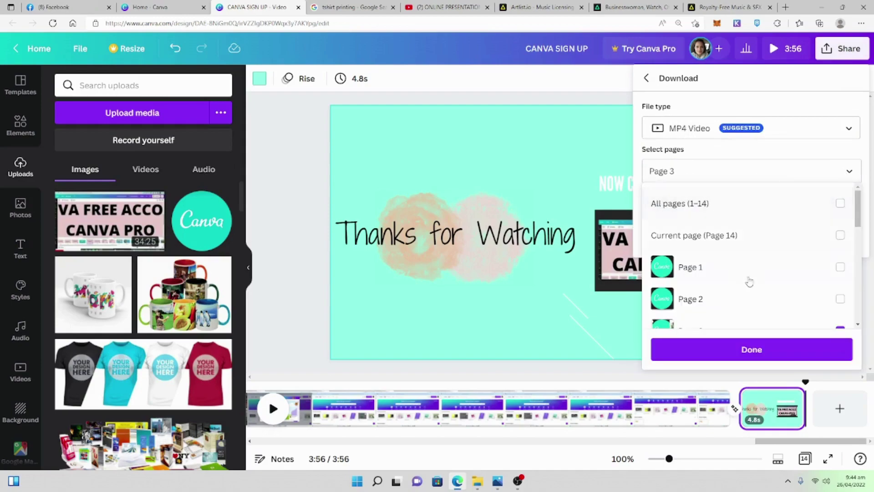
pyautogui.click(711, 171)
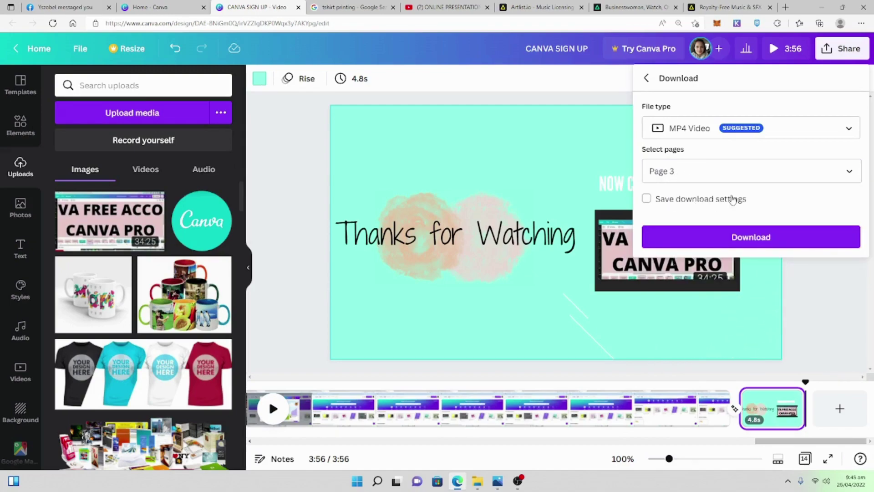
pyautogui.click(848, 172)
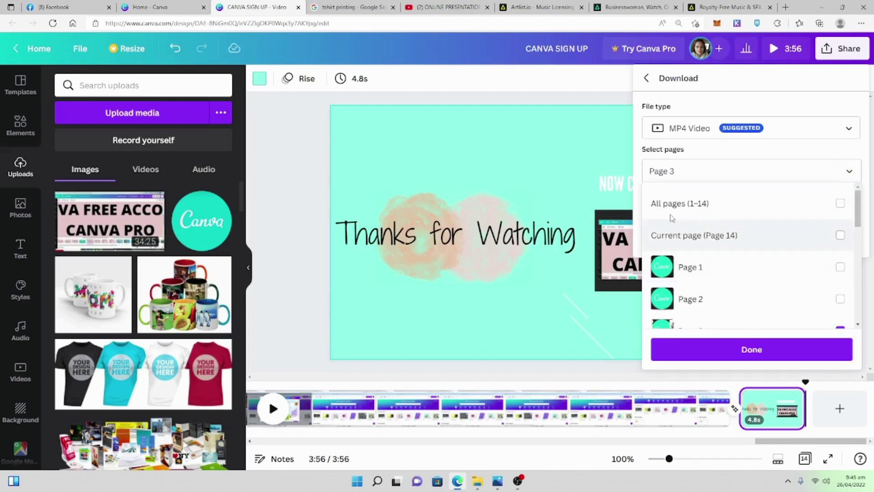
pyautogui.click(840, 204)
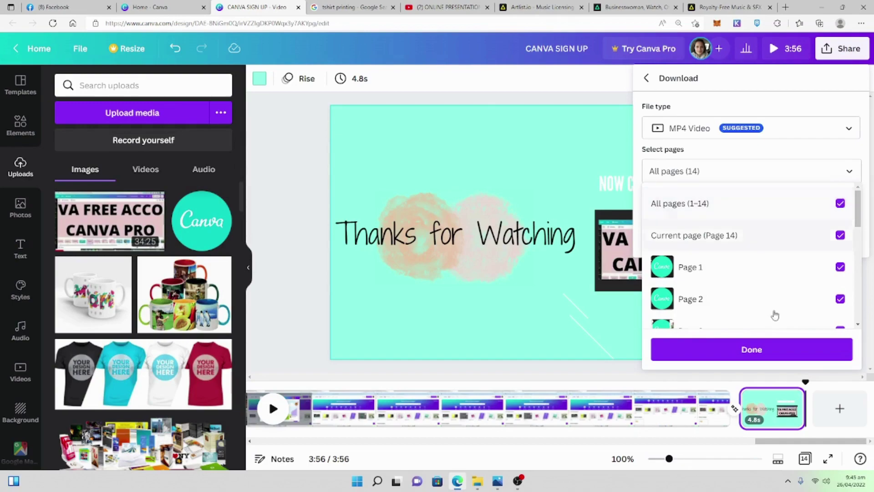
pyautogui.click(751, 349)
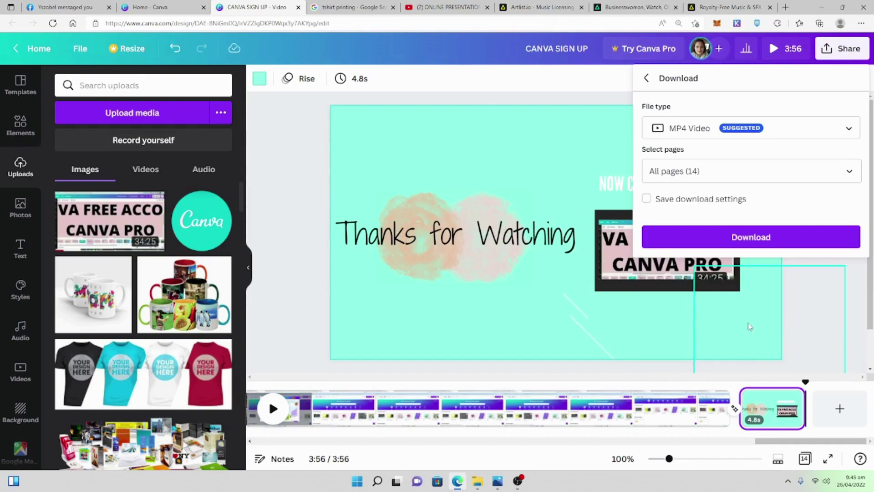
pyautogui.click(751, 237)
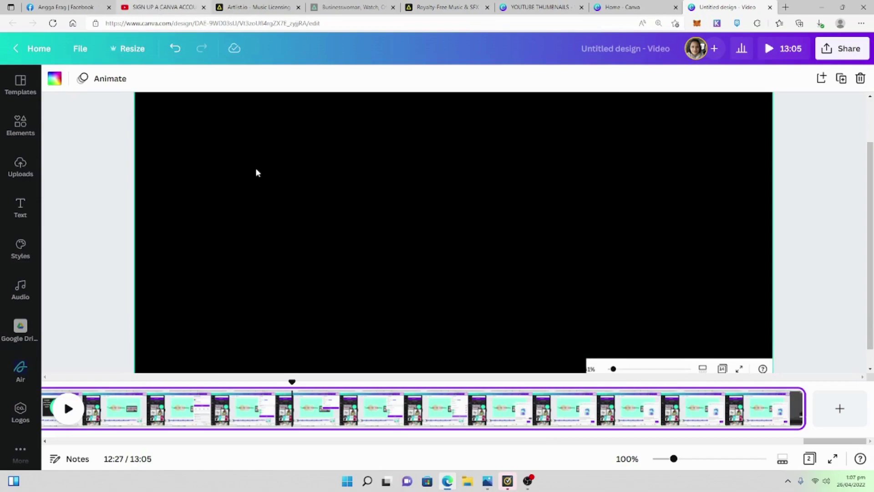
# Switch to YouTube, open the signed-in account's channel, and show its featured Canva sign-up video in full screen
pyautogui.click(159, 8)
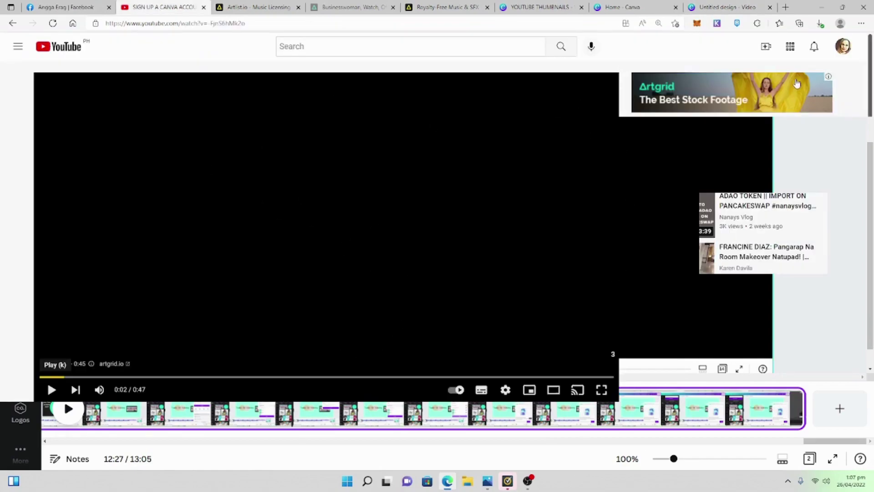
pyautogui.click(845, 46)
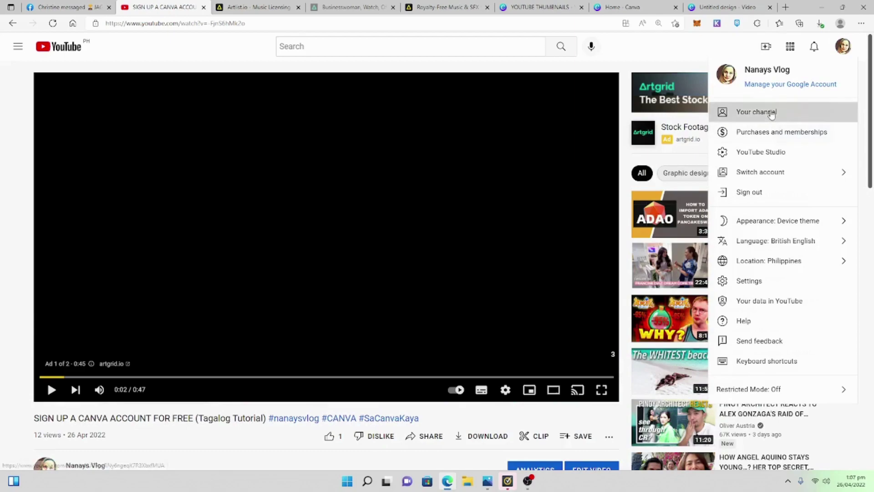
pyautogui.click(766, 111)
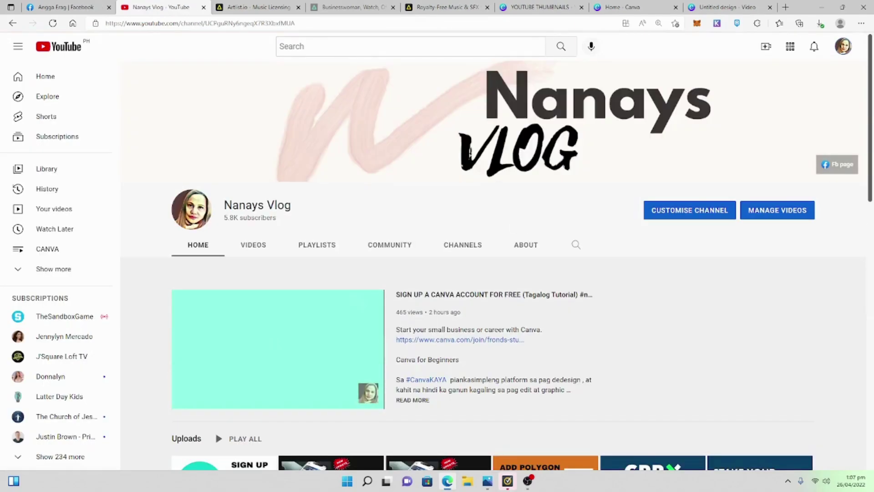
pyautogui.click(191, 404)
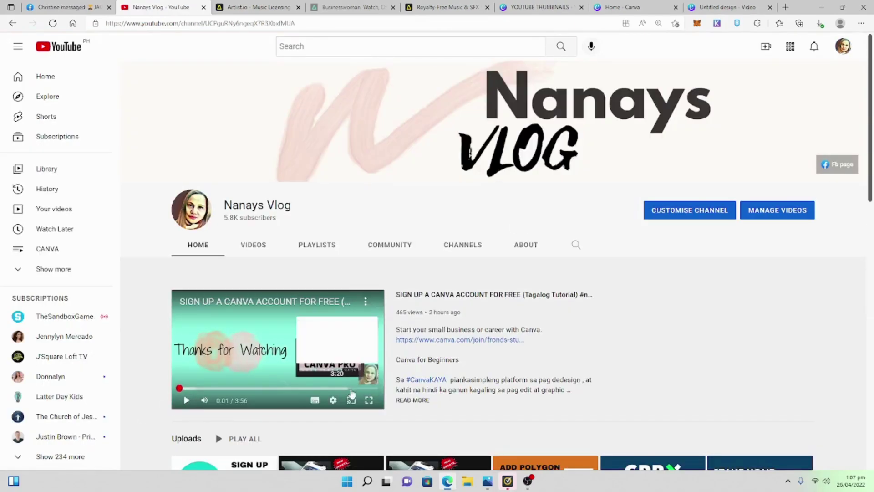
pyautogui.click(368, 400)
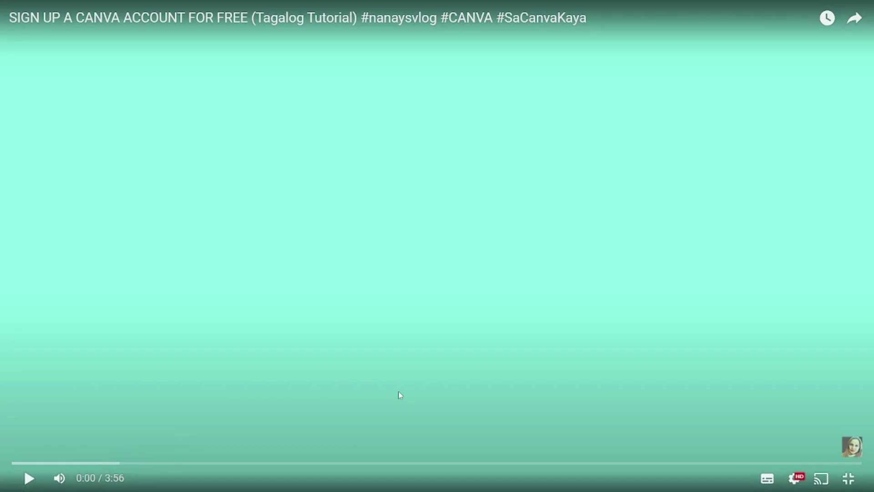
# Leave full screen, open the Canva sign-up video from the channel's uploads, and play it muted past the ad before pausing
pyautogui.press('Escape')
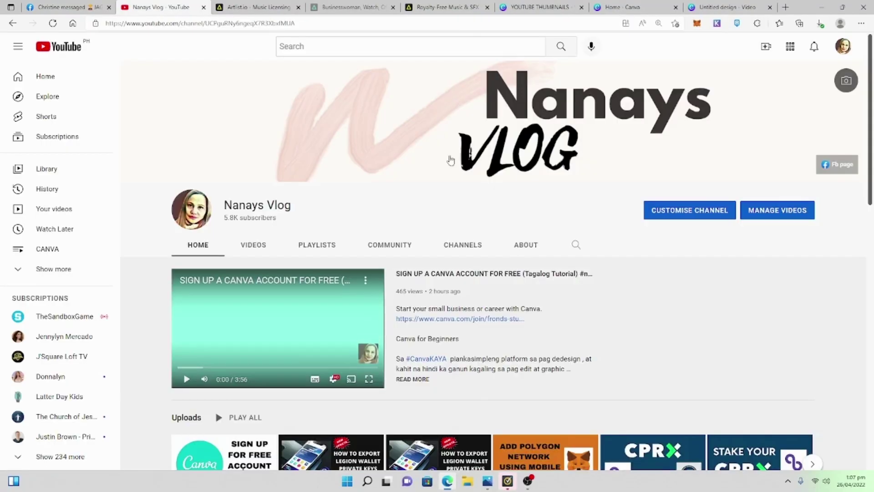
pyautogui.scroll(-5, 271, 365)
pyautogui.click(228, 200)
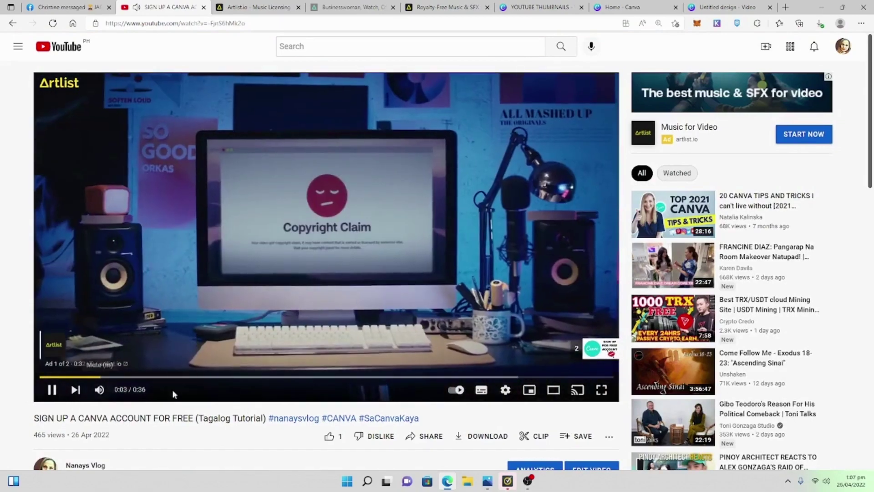
pyautogui.click(99, 389)
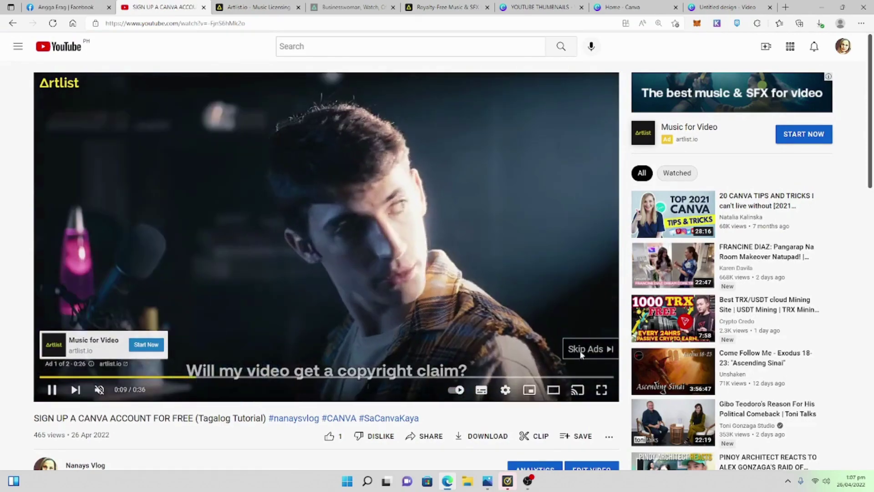
pyautogui.click(578, 350)
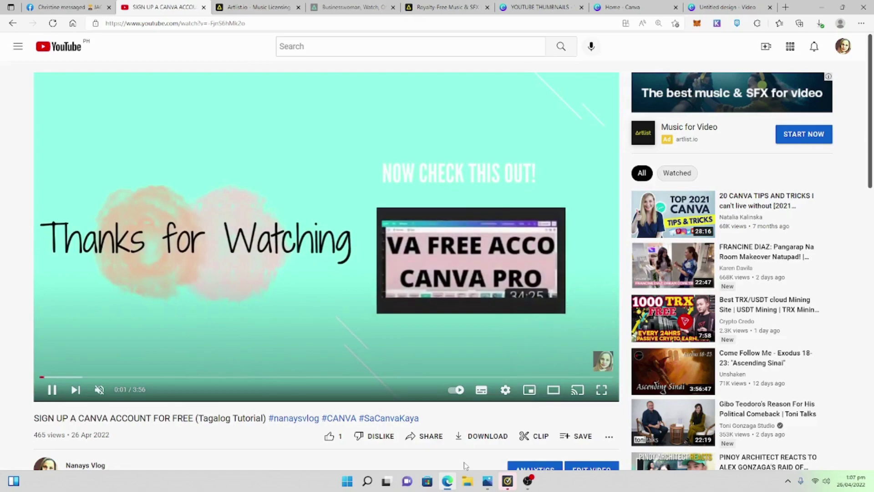
pyautogui.click(49, 390)
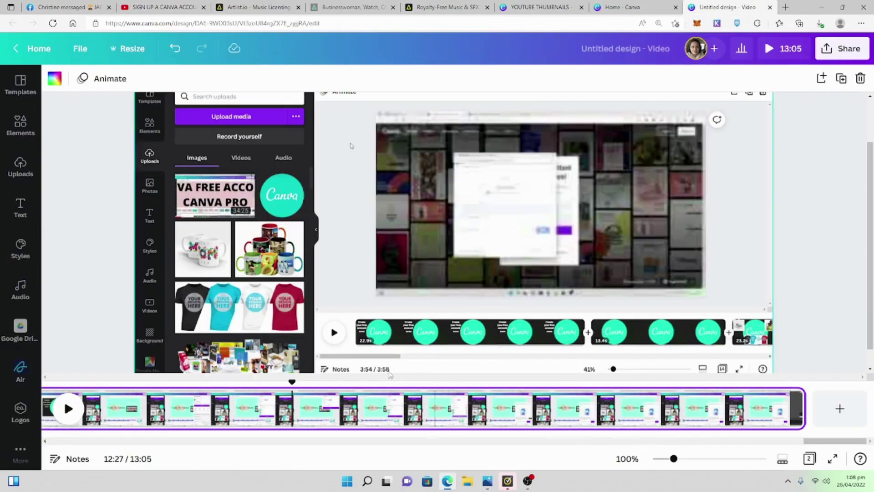
# In the untitled Canva video design, select the 1:25 clip on page 2 and mute its audio
pyautogui.moveTo(351, 146)
pyautogui.mouseDown()
pyautogui.moveTo(400, 145)
pyautogui.moveTo(351, 146)
pyautogui.mouseUp()
pyautogui.moveTo(365, 354); pyautogui.dragTo(366, 351)
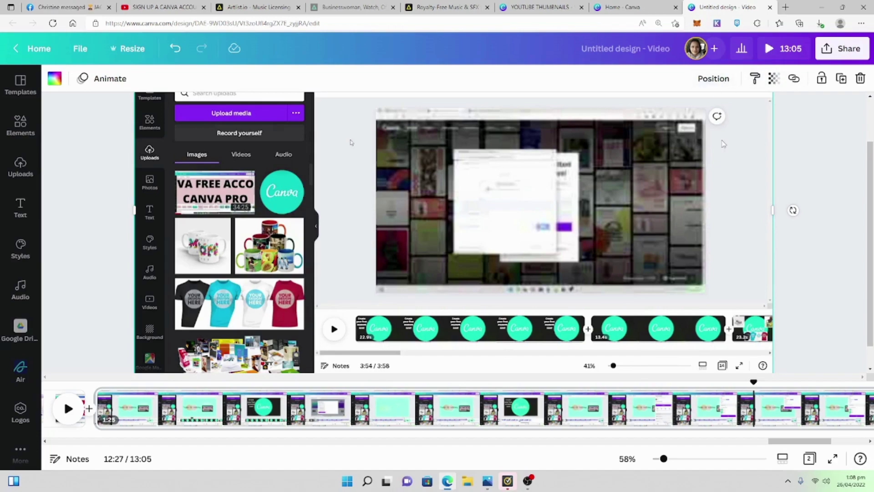
pyautogui.click(753, 82)
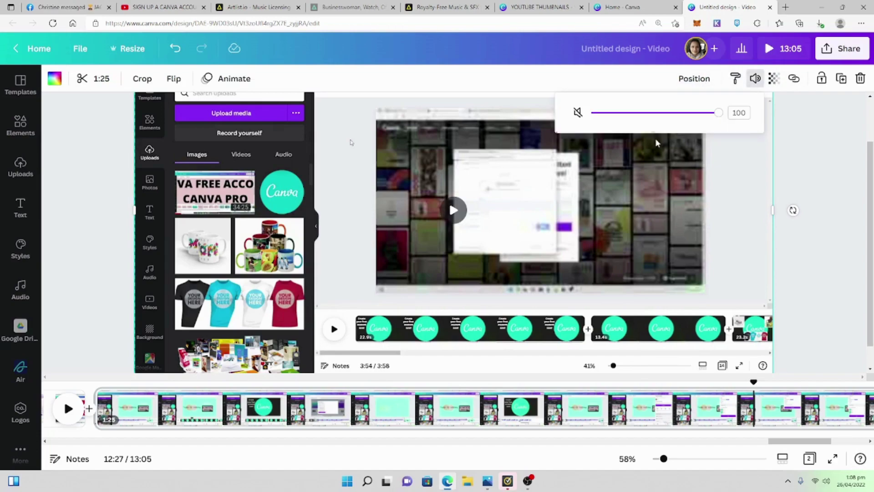
pyautogui.click(577, 112)
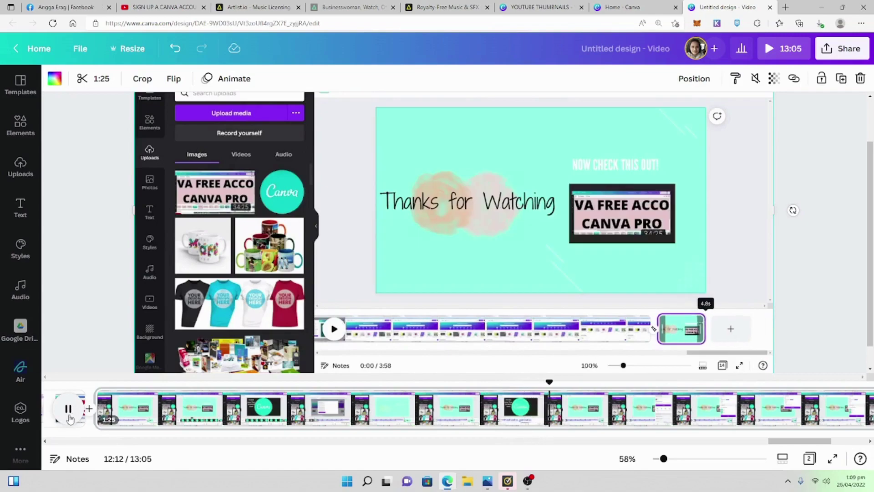
# Preview short stretches of the page 2 clip between 12:12 and 12:22
pyautogui.click(67, 409)
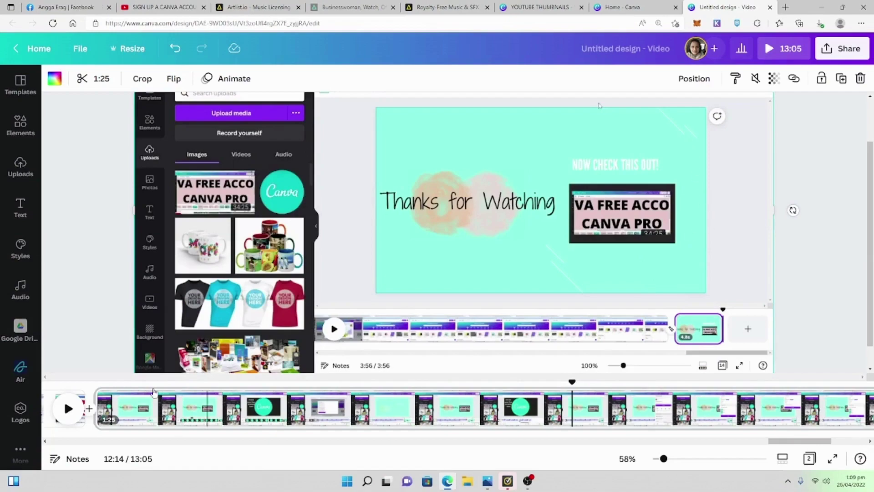
pyautogui.click(68, 408)
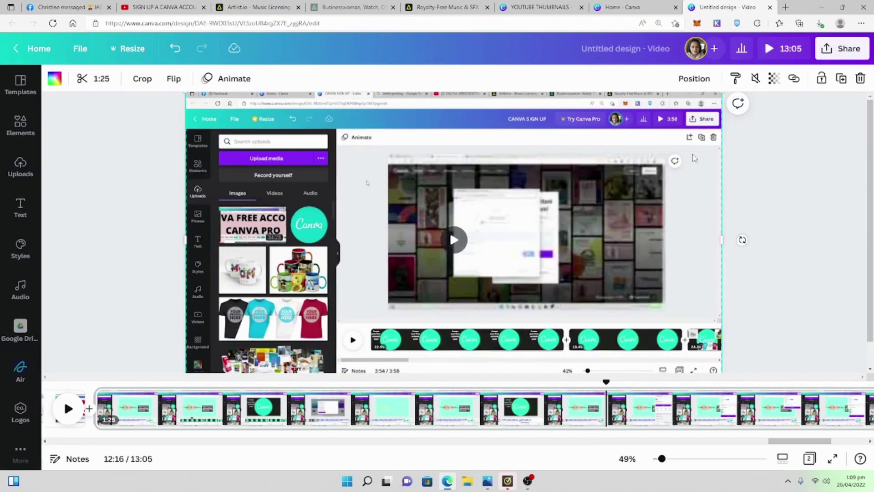
pyautogui.press('space')
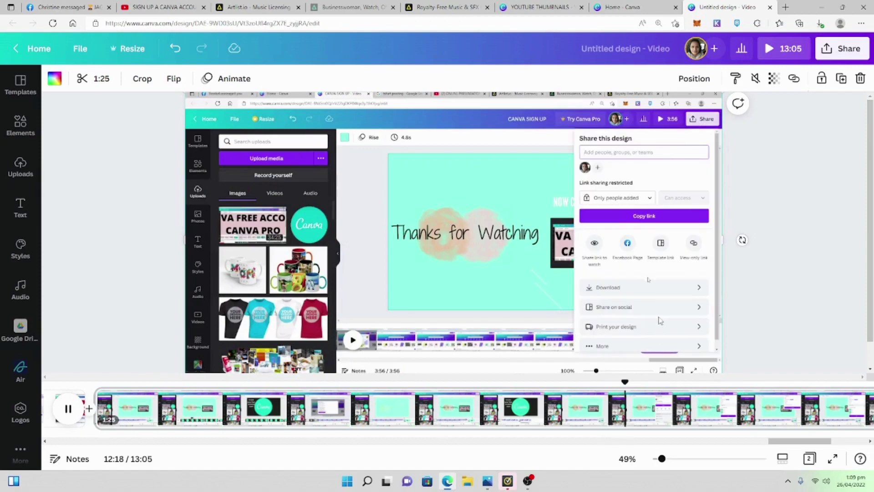
pyautogui.click(67, 416)
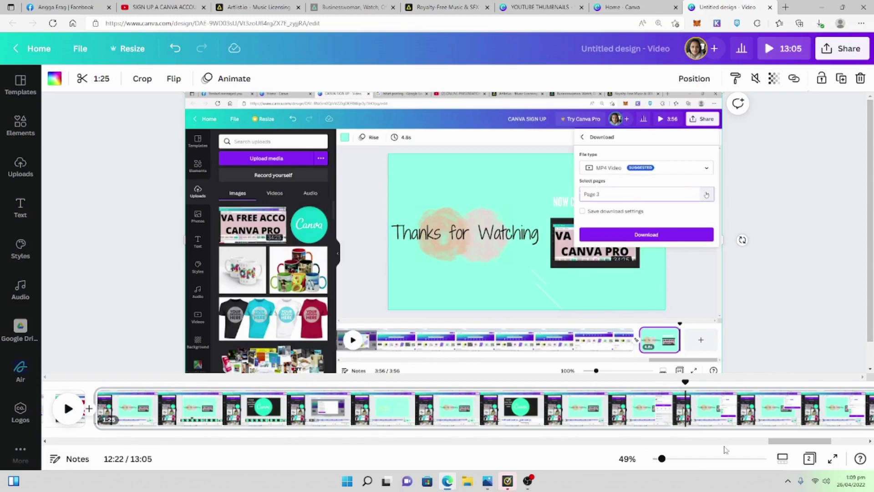
# Return the playhead to the start of the timeline and undo the muting of the page 2 clip
pyautogui.moveTo(800, 441); pyautogui.dragTo(697, 441)
pyautogui.moveTo(513, 454); pyautogui.dragTo(68, 431)
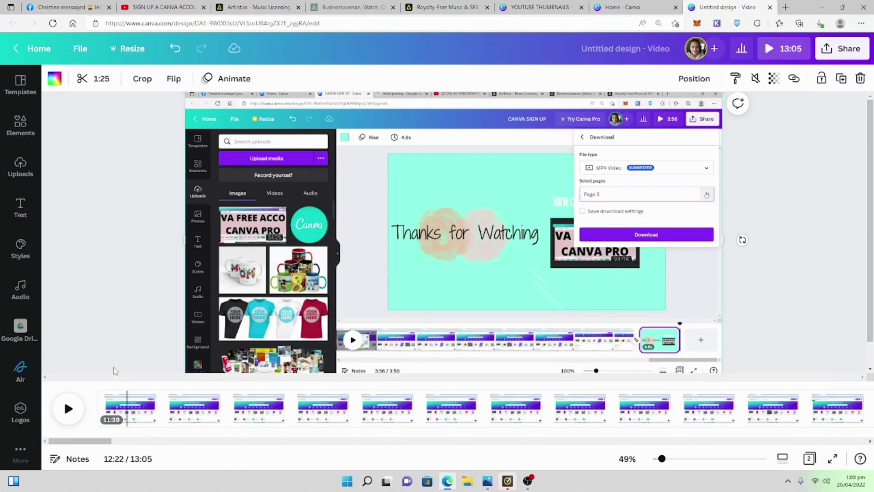
pyautogui.click(98, 379)
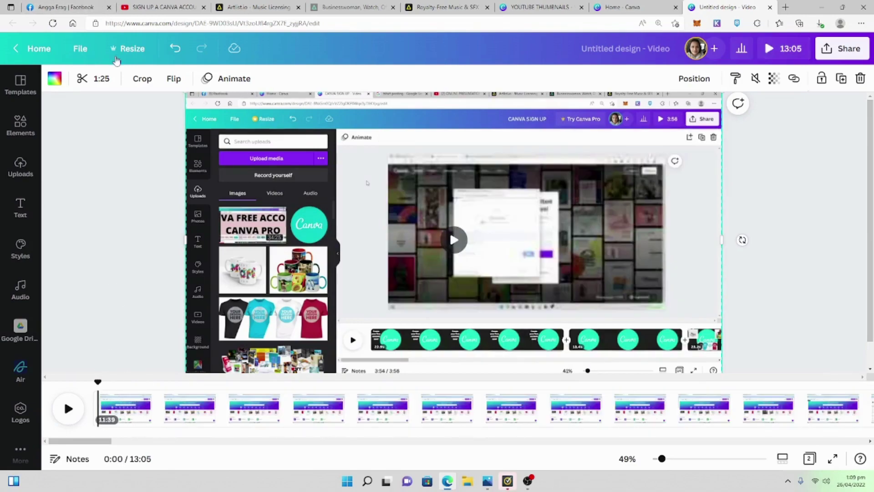
pyautogui.click(173, 49)
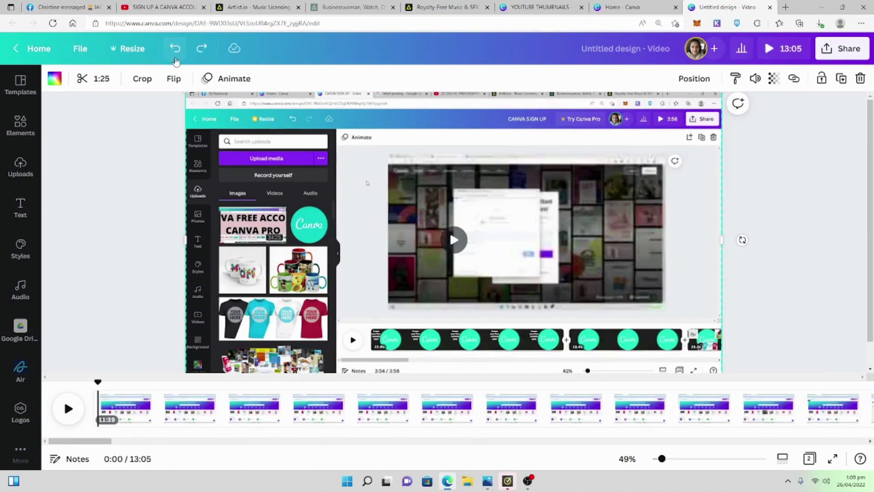
pyautogui.click(174, 49)
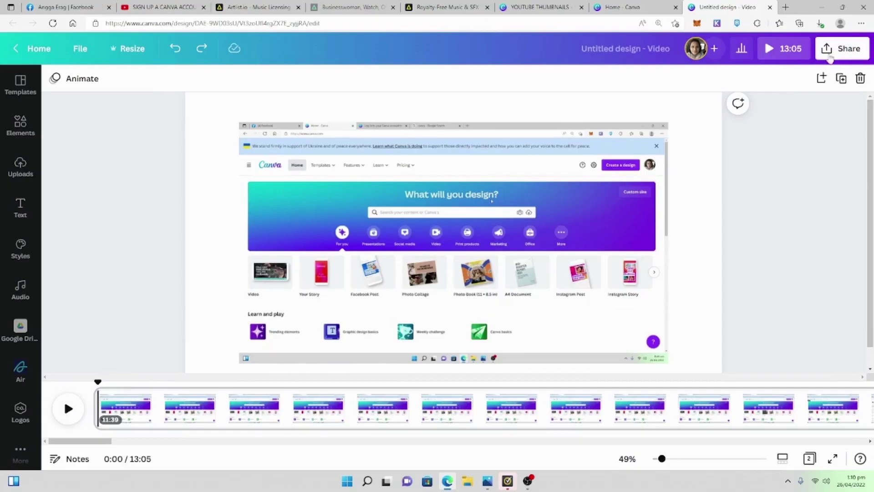
# Review the MP4 Video download settings and the page selection, closing them without downloading
pyautogui.click(841, 53)
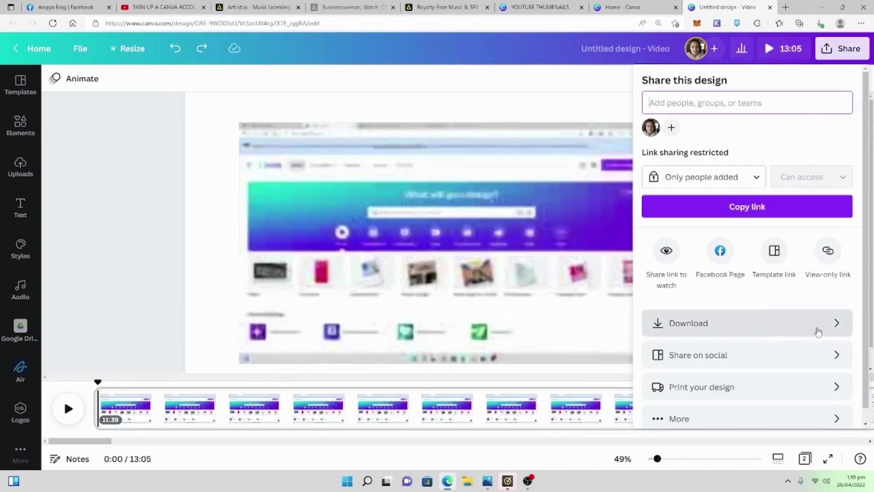
pyautogui.click(821, 324)
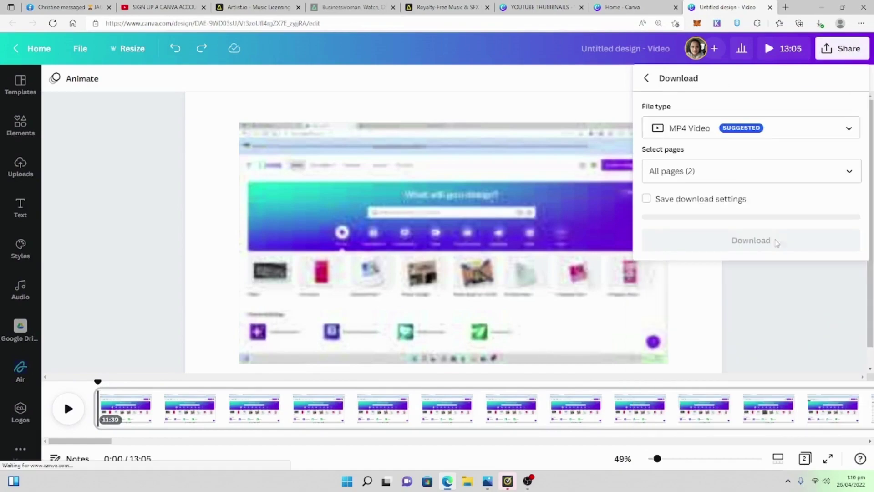
pyautogui.click(848, 171)
pyautogui.click(848, 204)
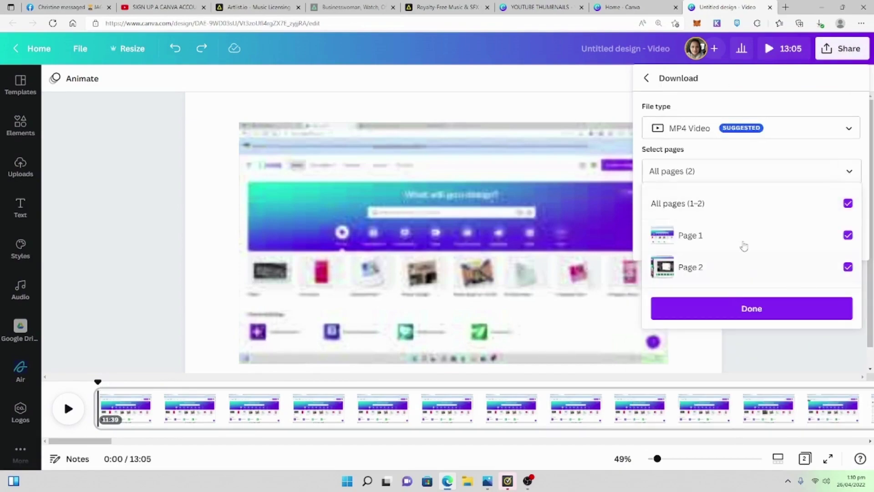
pyautogui.click(443, 101)
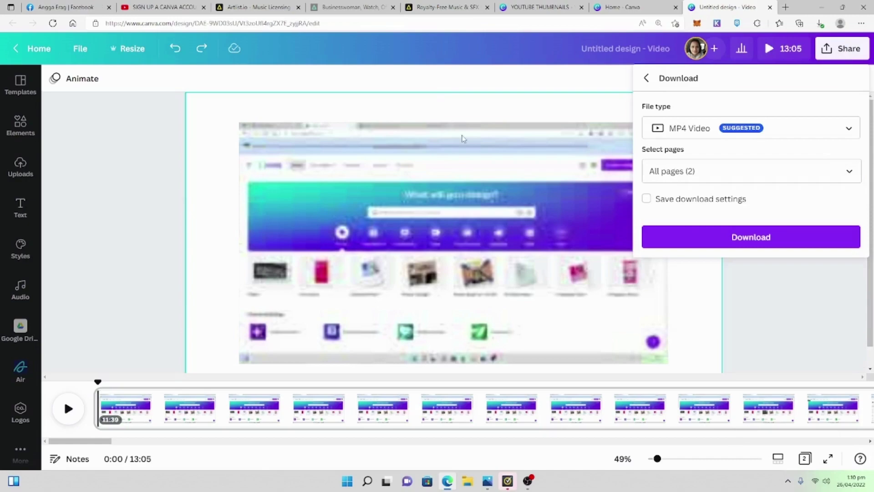
pyautogui.click(794, 330)
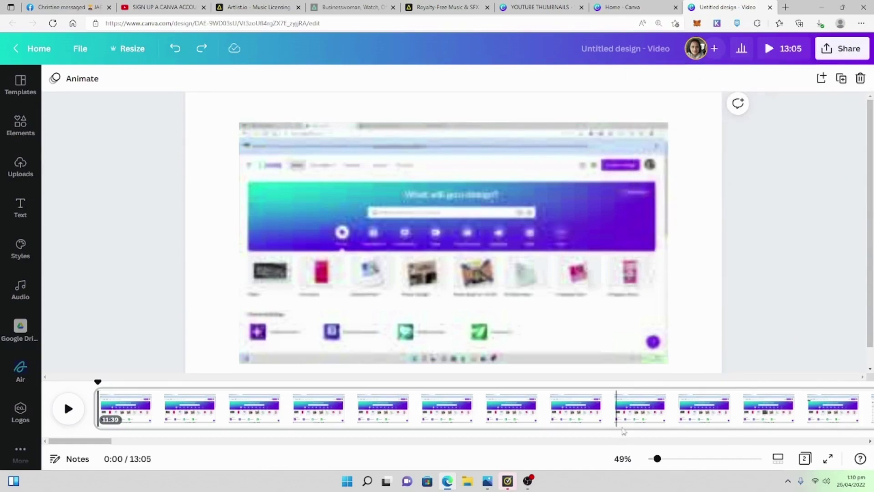
# Inspect the timeline through to the final seconds at 13:03 and return the playhead to 0:00
pyautogui.click(572, 257)
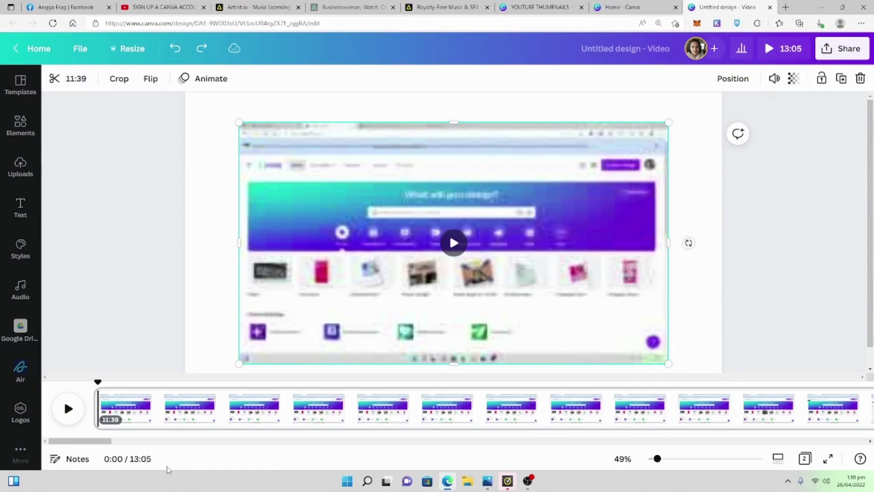
pyautogui.moveTo(89, 440); pyautogui.dragTo(787, 441)
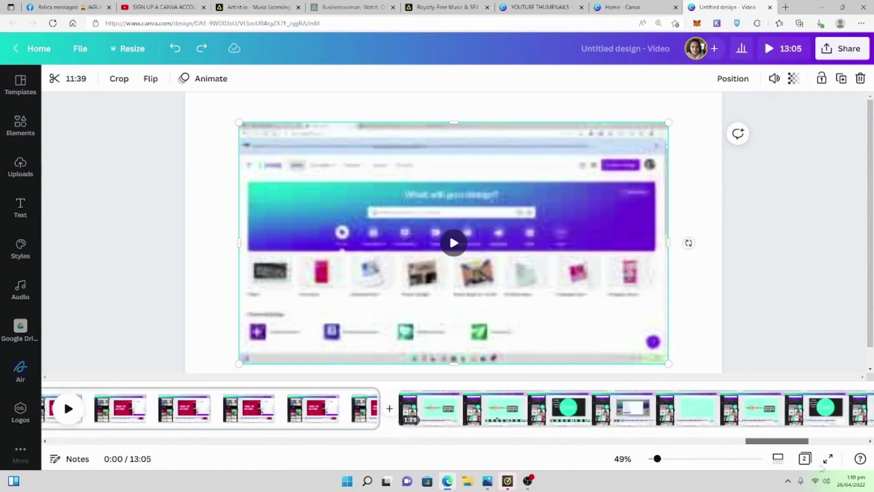
pyautogui.moveTo(821, 467); pyautogui.dragTo(860, 451)
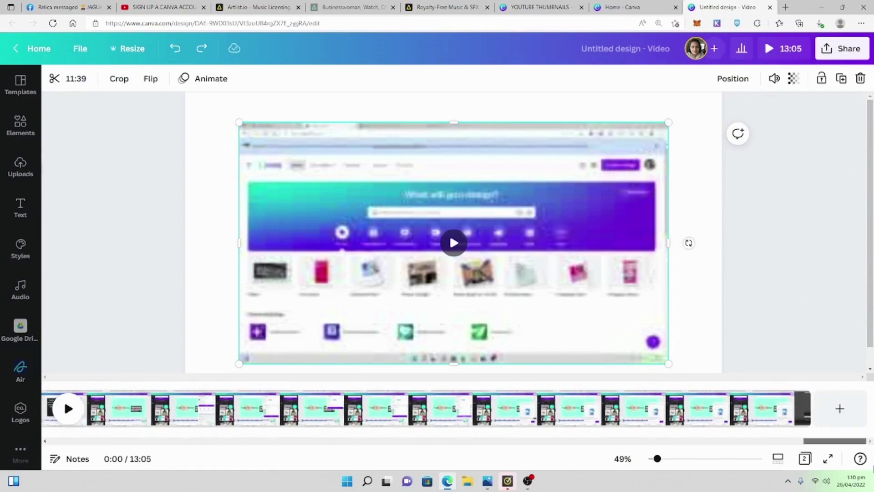
pyautogui.click(778, 390)
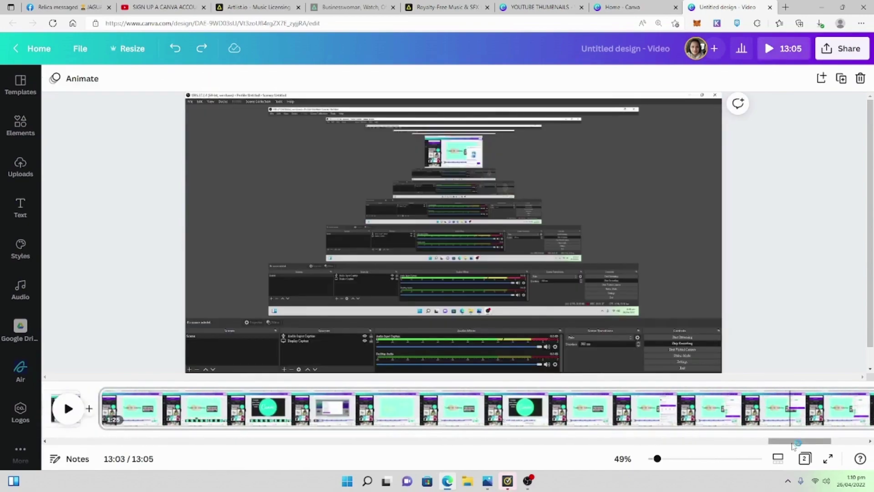
pyautogui.moveTo(793, 445); pyautogui.dragTo(829, 441)
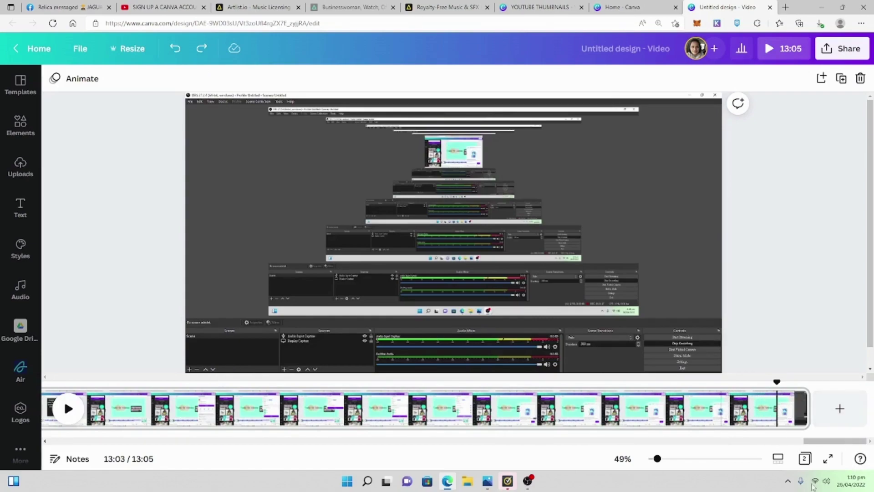
pyautogui.moveTo(819, 441); pyautogui.dragTo(69, 437)
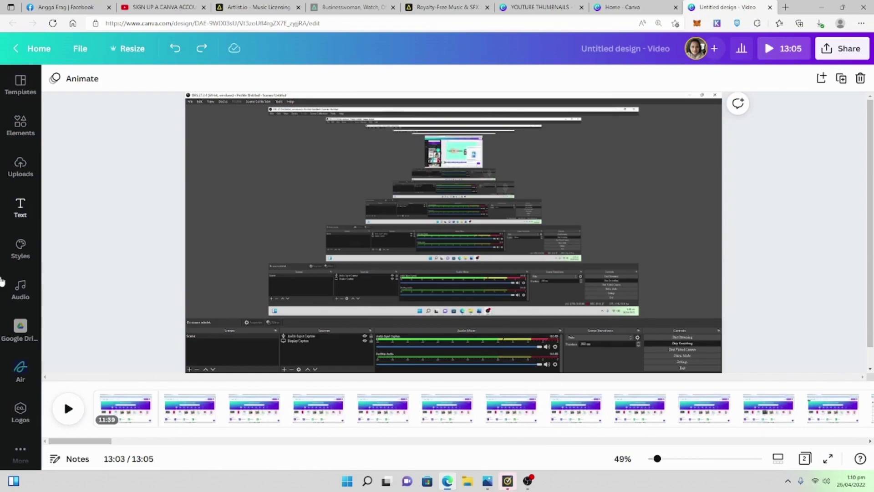
pyautogui.click(97, 384)
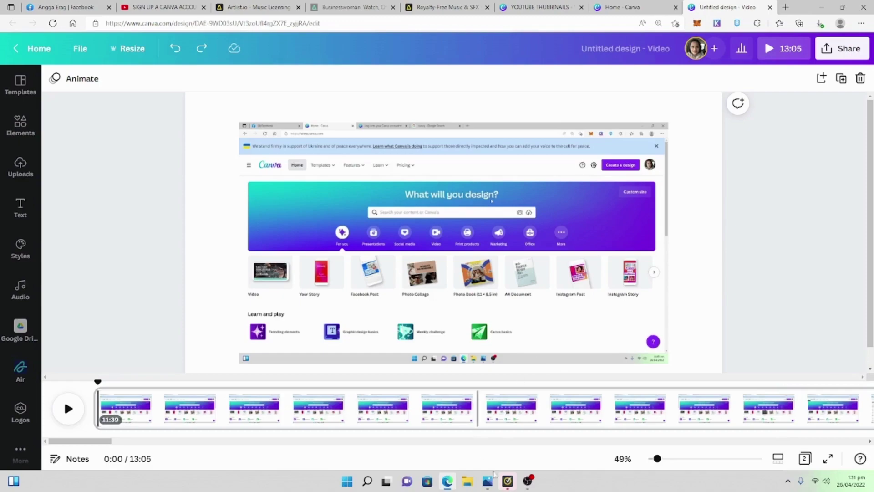
# Switch to the OBS window with the recording controls
pyautogui.moveTo(528, 486)
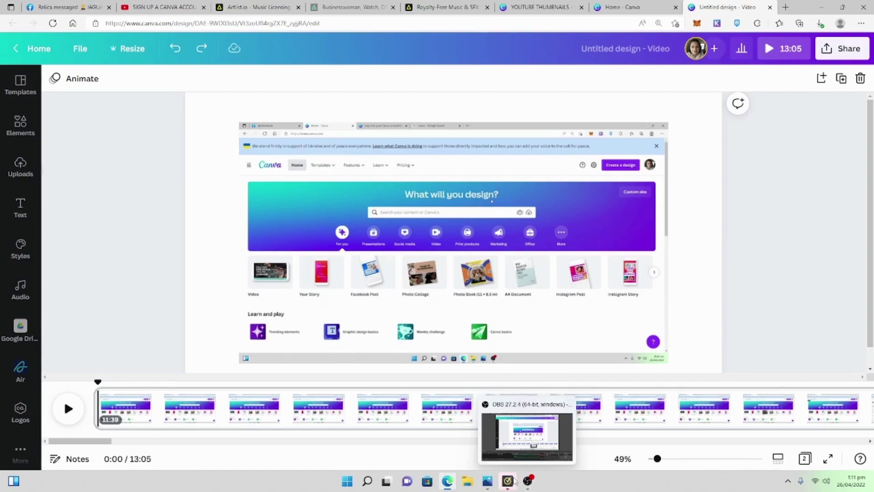
pyautogui.click(528, 480)
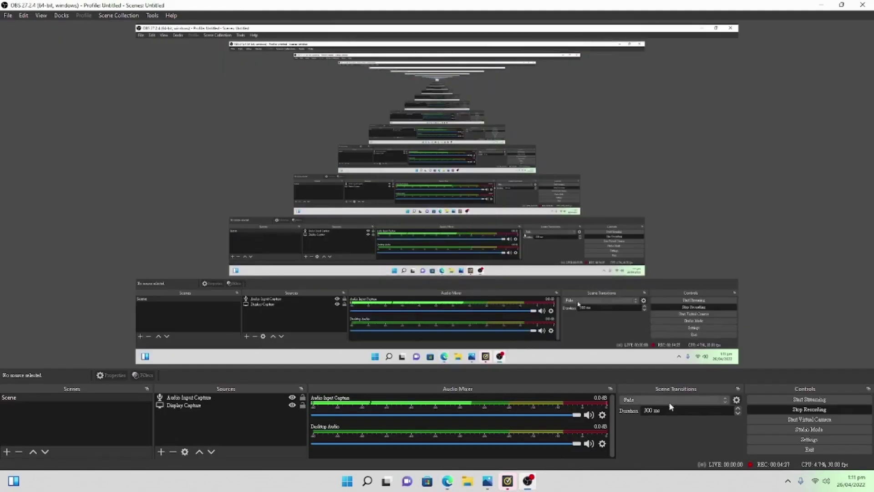